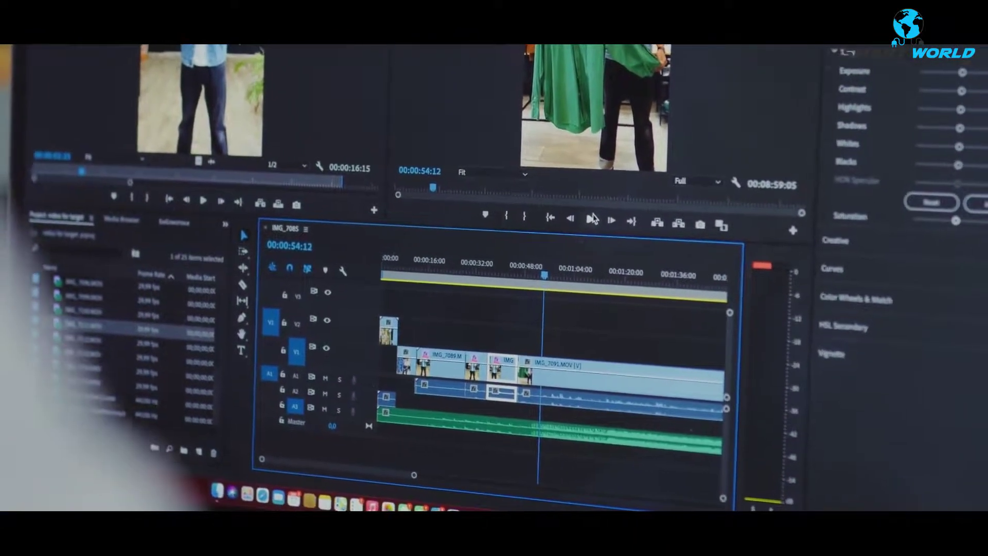
# Play the couple and production ID sequence, then scrub the playhead back earlier
pyautogui.click(592, 222)
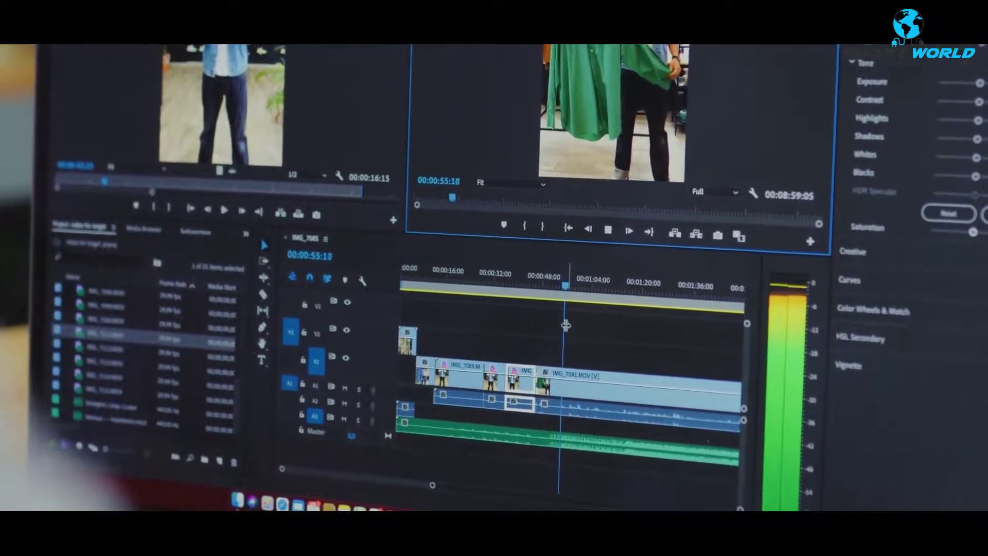
pyautogui.moveTo(569, 335); pyautogui.dragTo(507, 330)
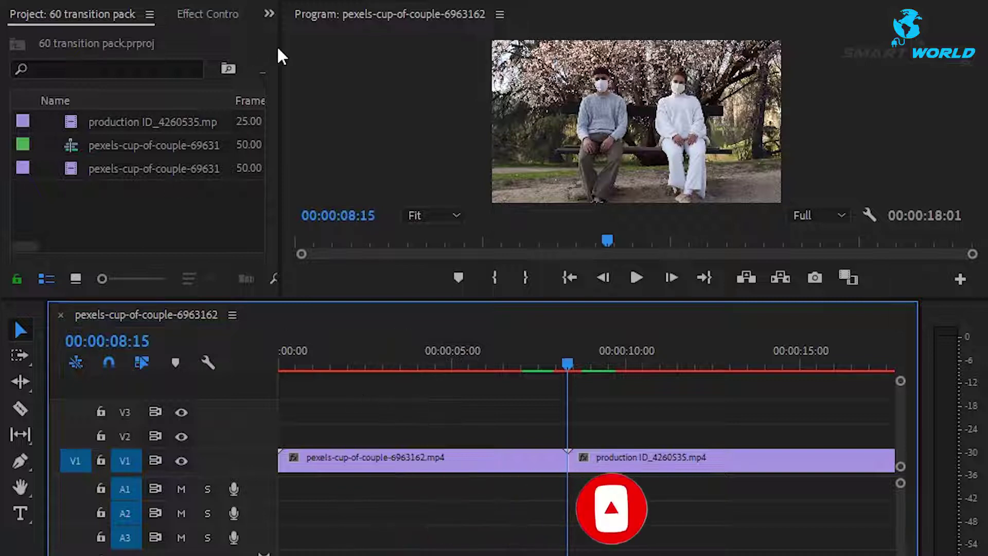
# Show the Effects panel and import the 60+ Transitions preset file into Presets
pyautogui.click(269, 11)
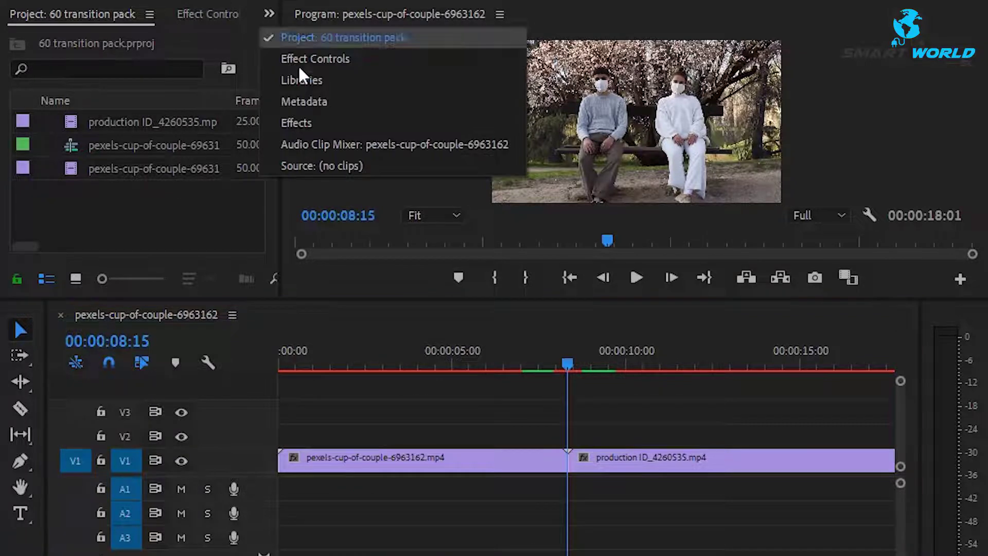
pyautogui.click(321, 121)
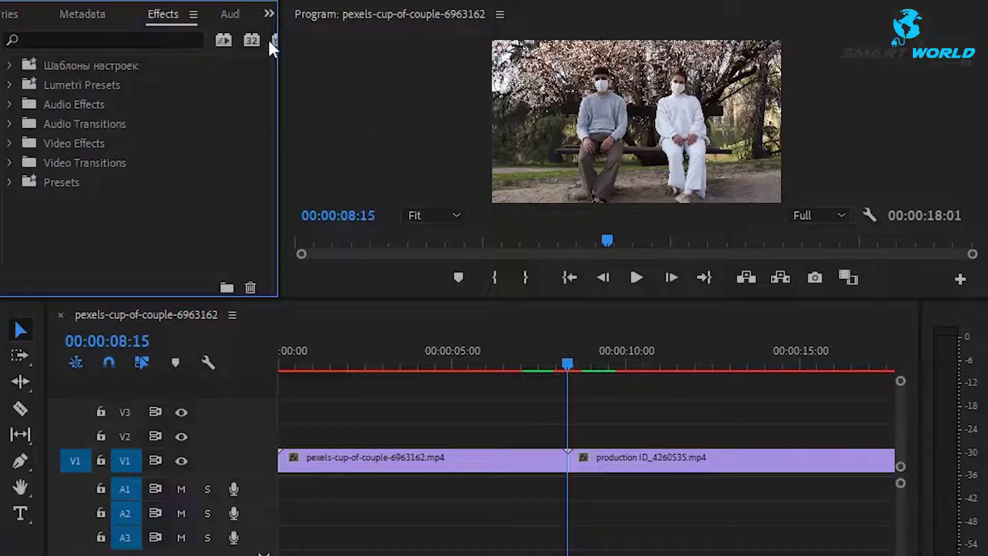
pyautogui.click(48, 188)
pyautogui.rightClick(47, 191)
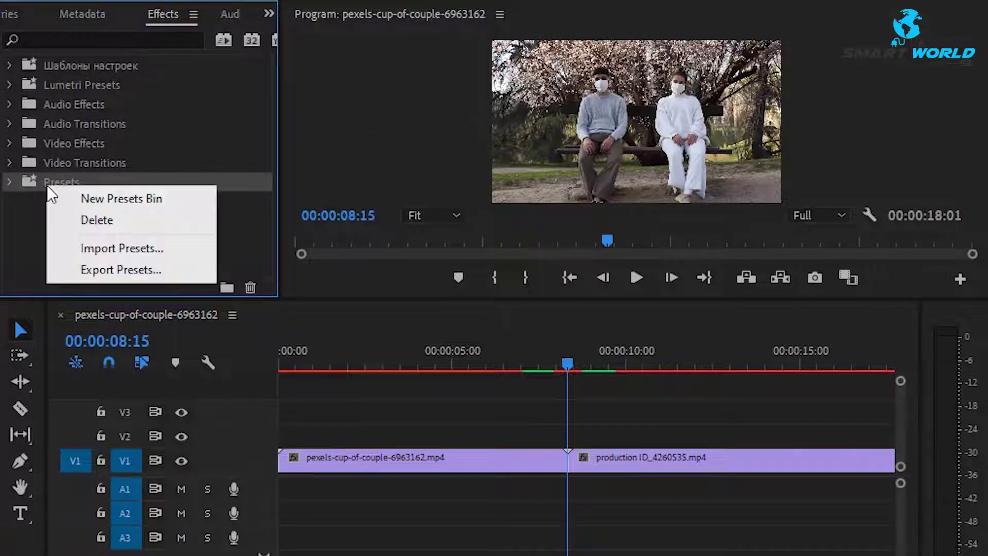
pyautogui.click(184, 246)
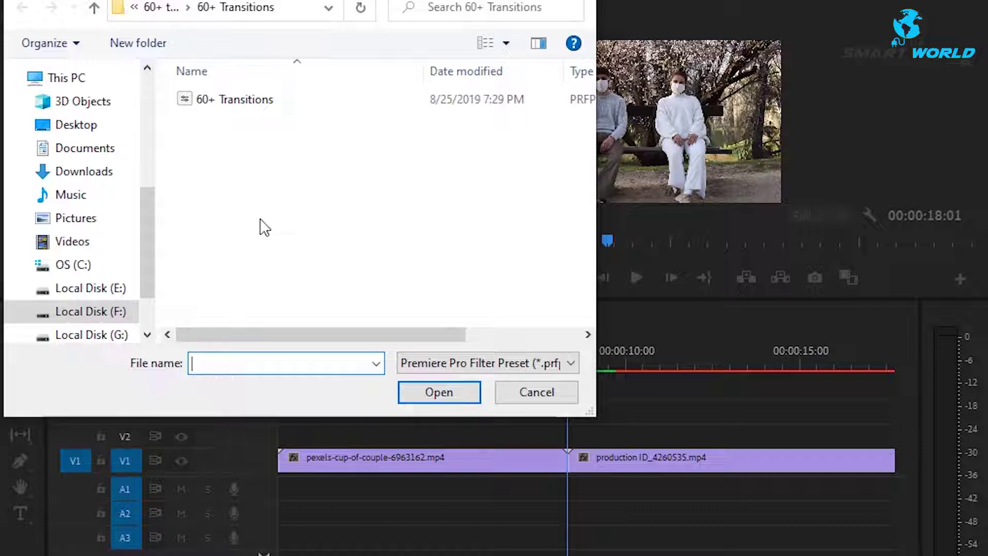
pyautogui.click(240, 118)
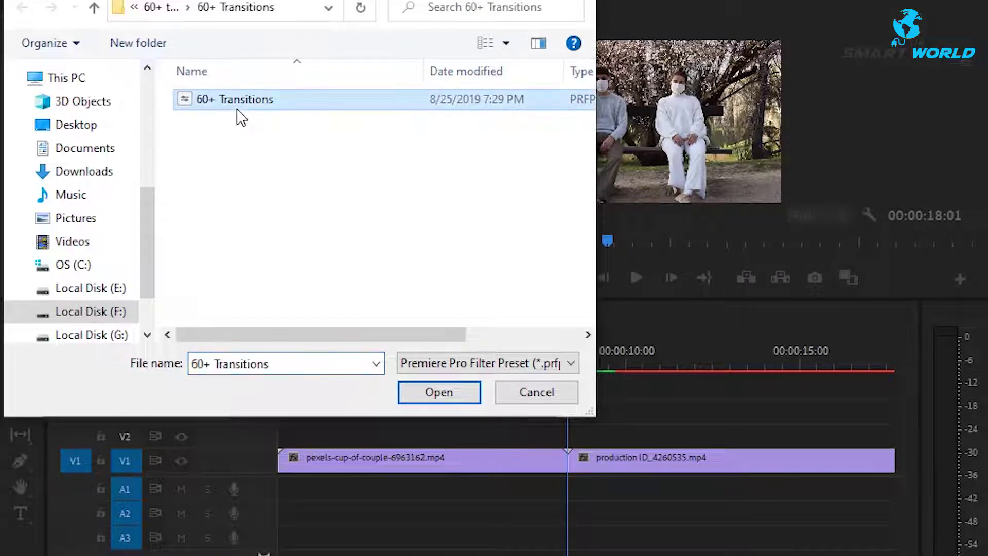
pyautogui.click(438, 395)
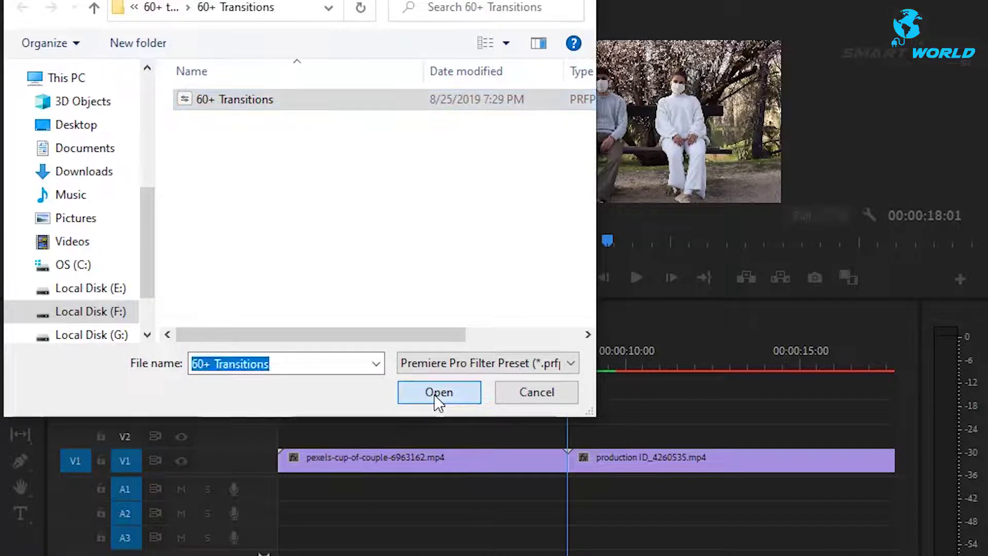
pyautogui.click(8, 182)
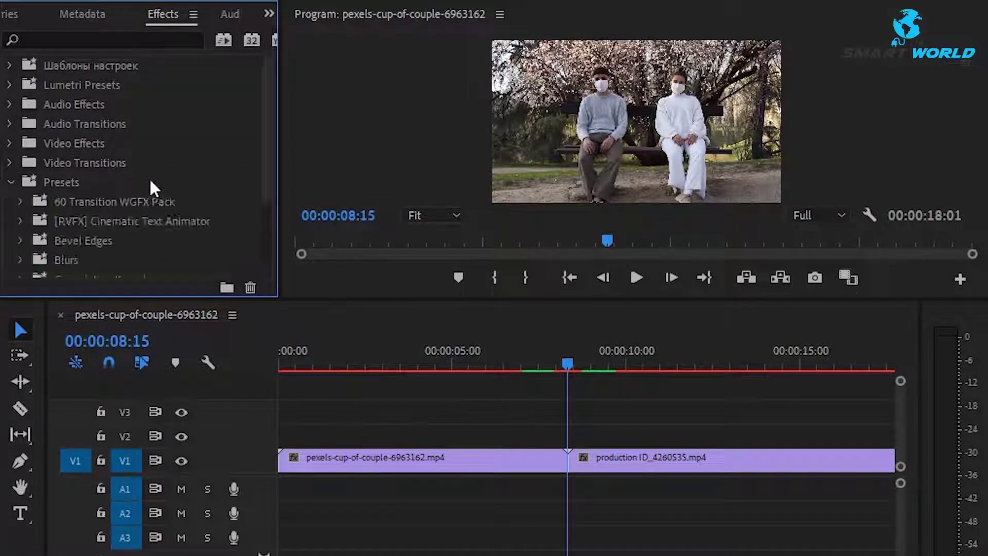
# Expand the 60 Transition WGFX Pack and collapse the Strech Echo folders to list its ten categories
pyautogui.moveTo(270, 171); pyautogui.dragTo(268, 211)
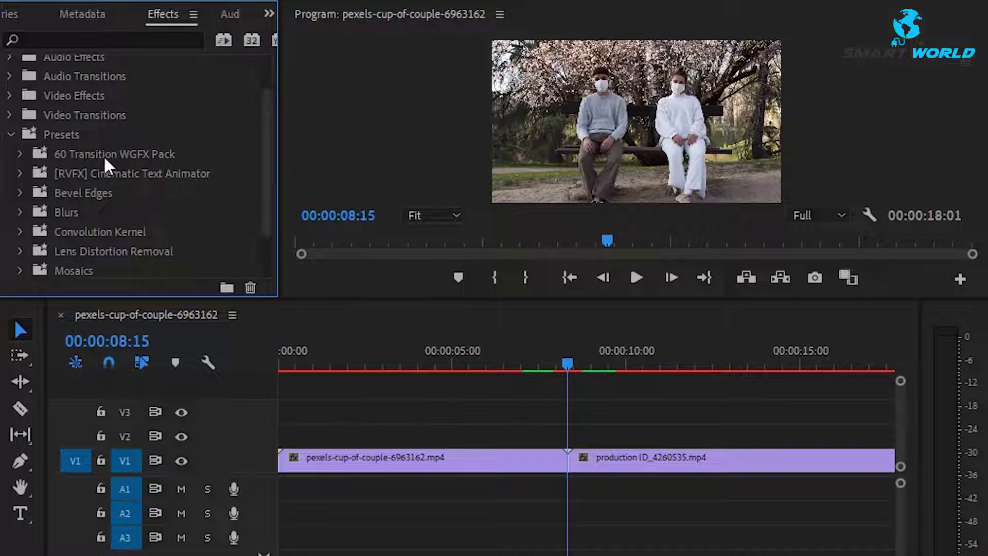
pyautogui.click(104, 153)
pyautogui.click(20, 154)
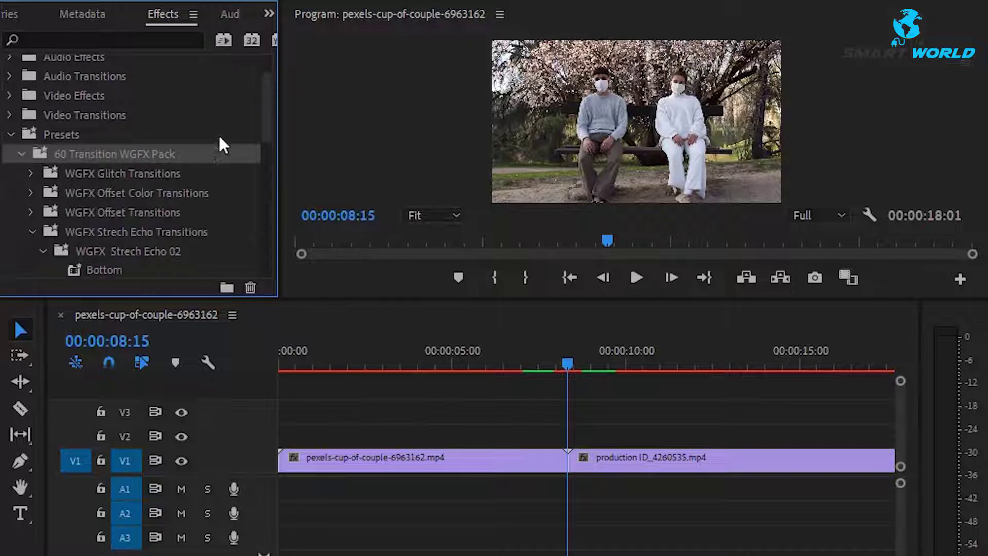
pyautogui.moveTo(269, 118); pyautogui.dragTo(266, 131)
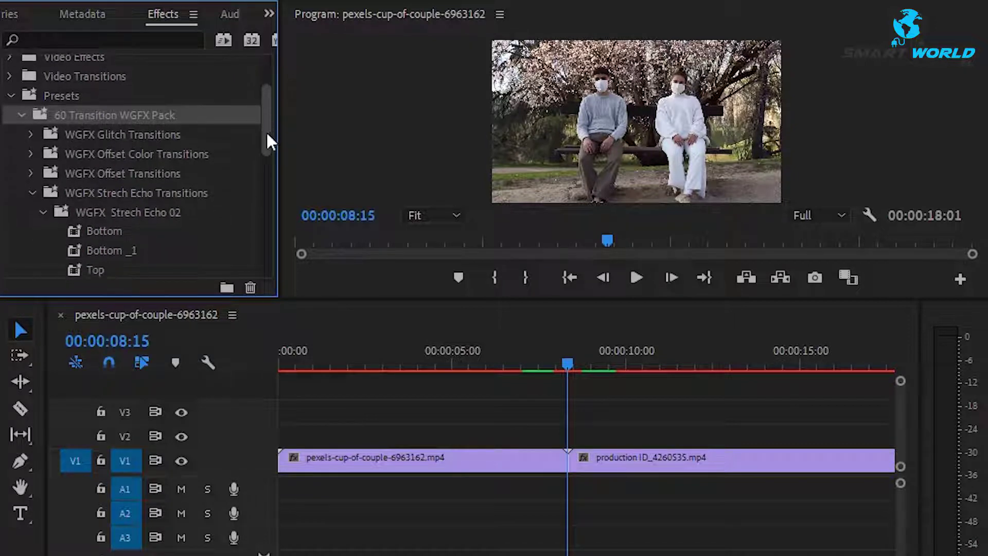
pyautogui.click(40, 208)
pyautogui.click(32, 189)
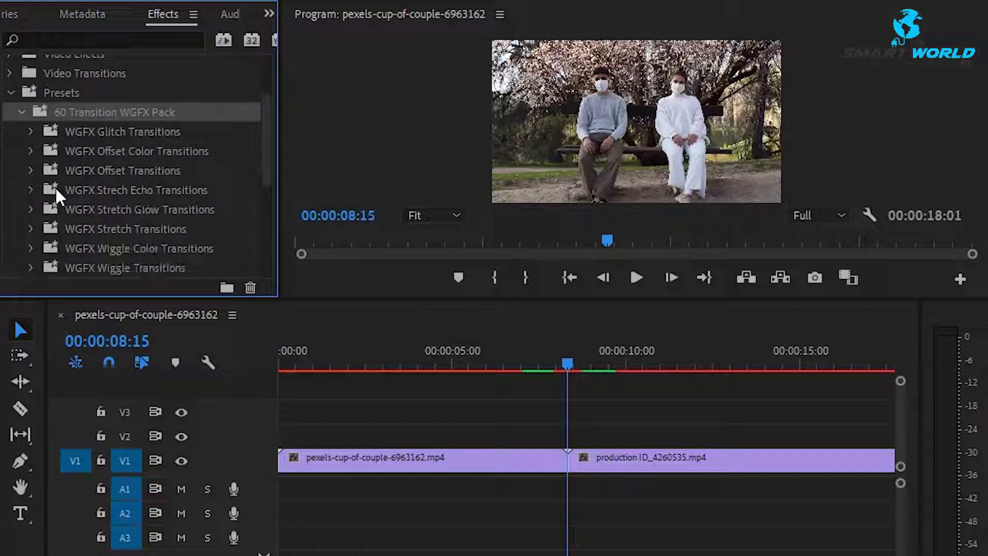
pyautogui.moveTo(266, 145); pyautogui.dragTo(271, 165)
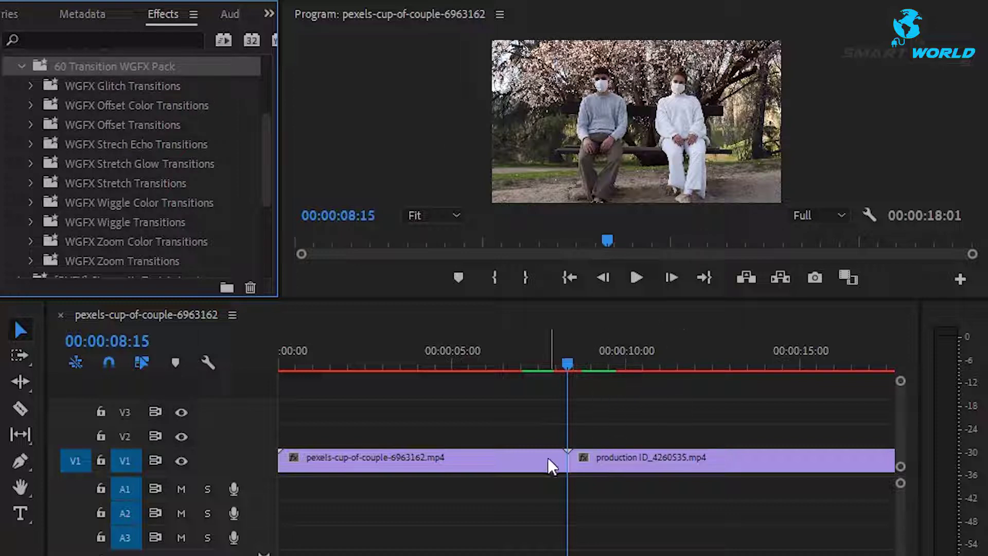
# Zoom the timeline in on the cut and park the playhead at 00:00:07:47
pyautogui.moveTo(567, 364); pyautogui.dragTo(567, 364)
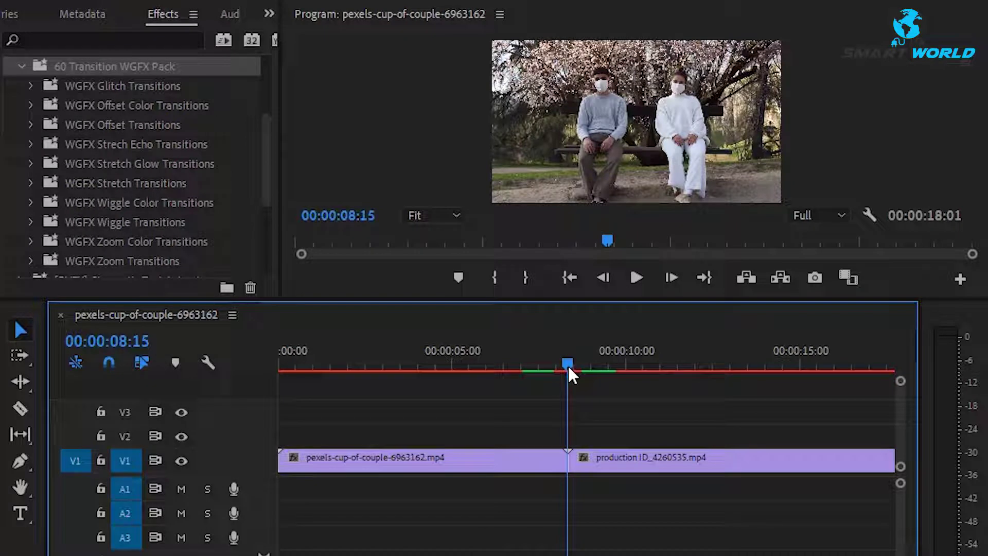
pyautogui.press('=')
pyautogui.press('=')
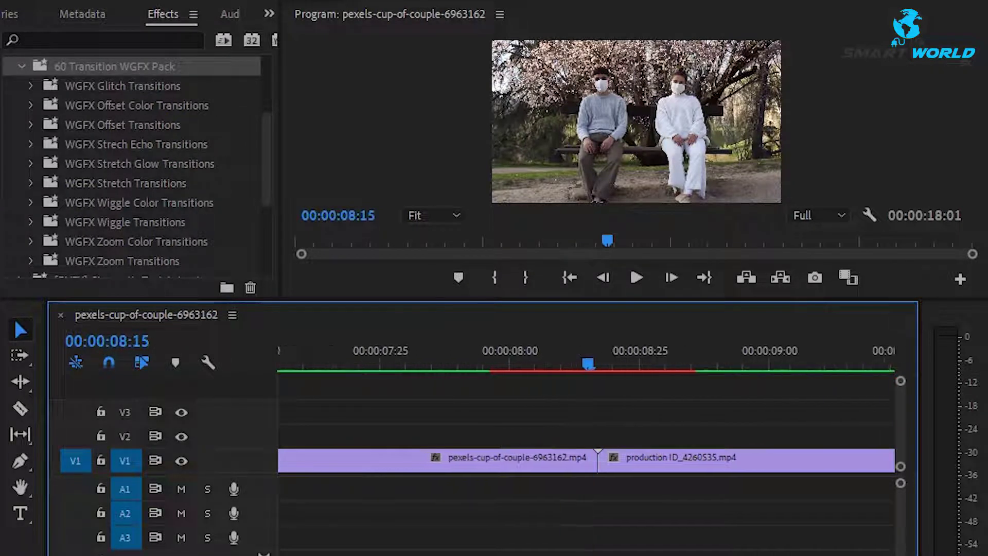
pyautogui.press('=')
pyautogui.press('=')
pyautogui.click(641, 354)
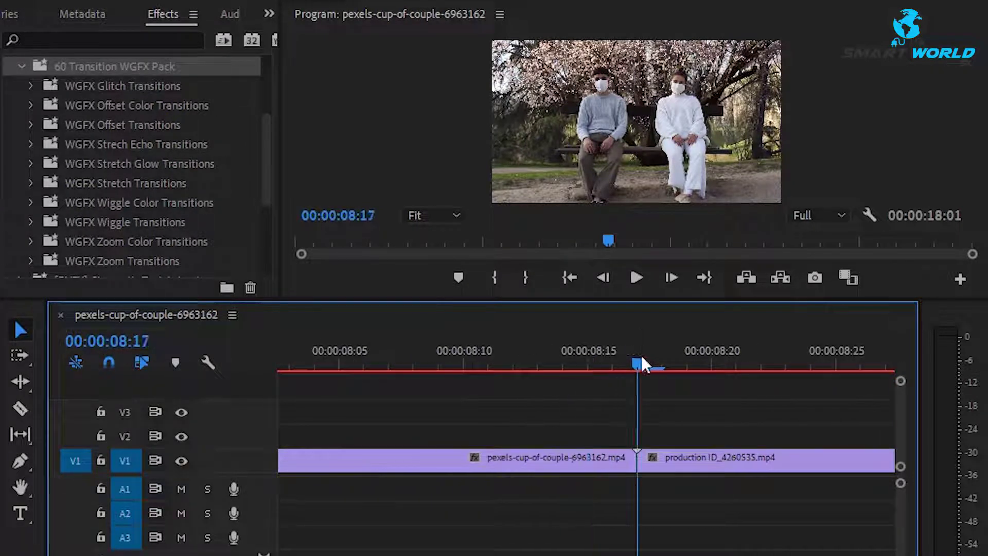
pyautogui.press('-')
pyautogui.press('-')
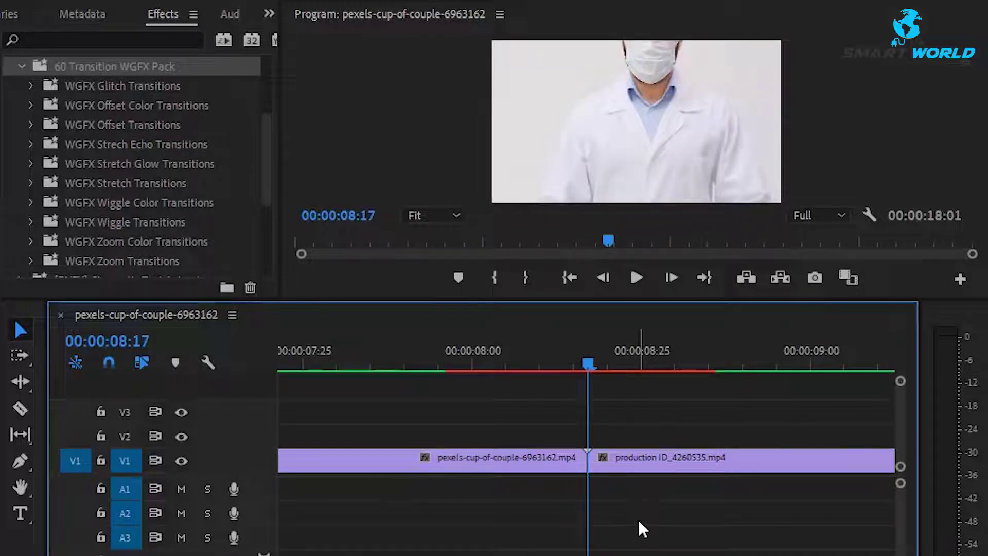
pyautogui.hotkey('shift', 'Left')
pyautogui.hotkey('shift', 'Left')
pyautogui.hotkey('shift', 'Left')
pyautogui.hotkey('shift', 'Left')
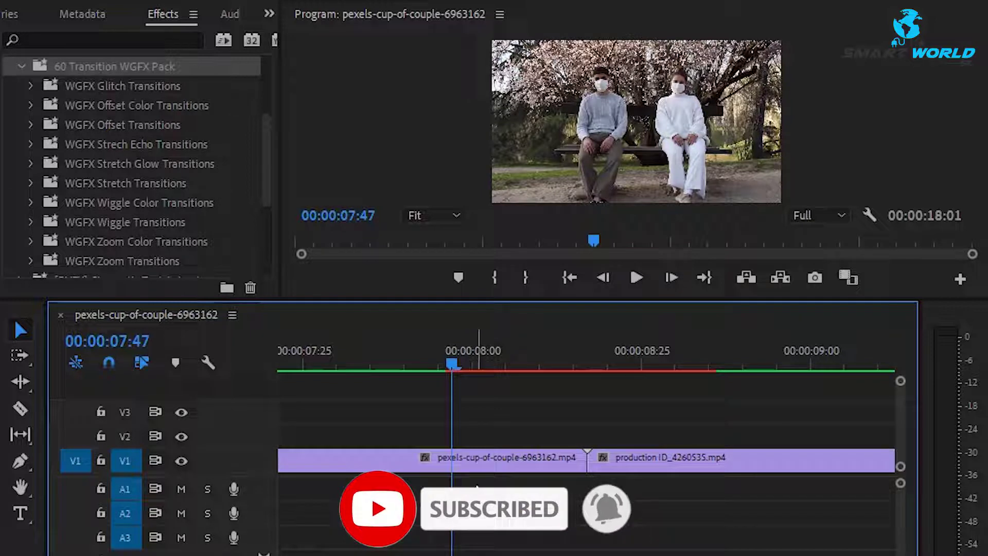
# Razor-cut the couple clip at 07:47 and production ID_4260535.mp4 at 08:37
pyautogui.press('c')
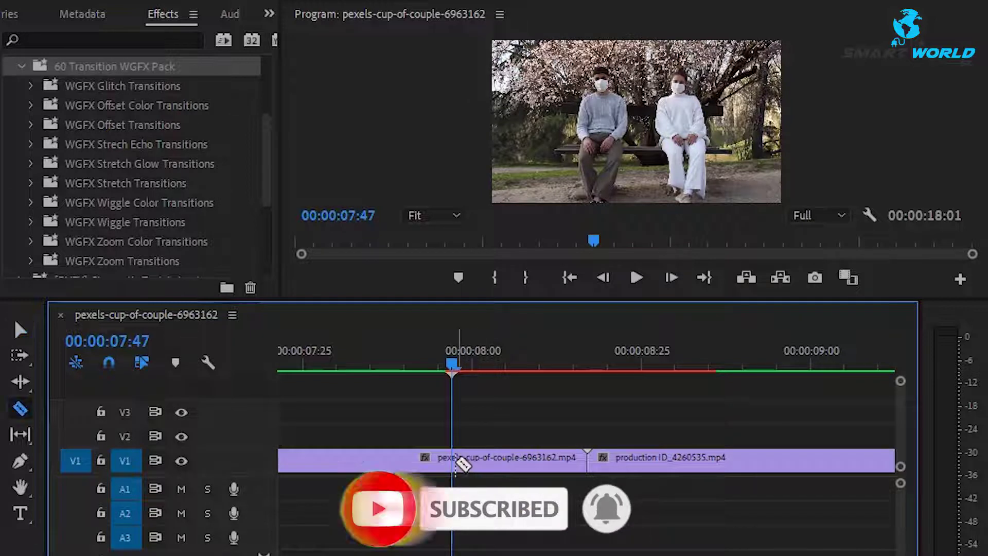
pyautogui.click(452, 462)
pyautogui.press('Down')
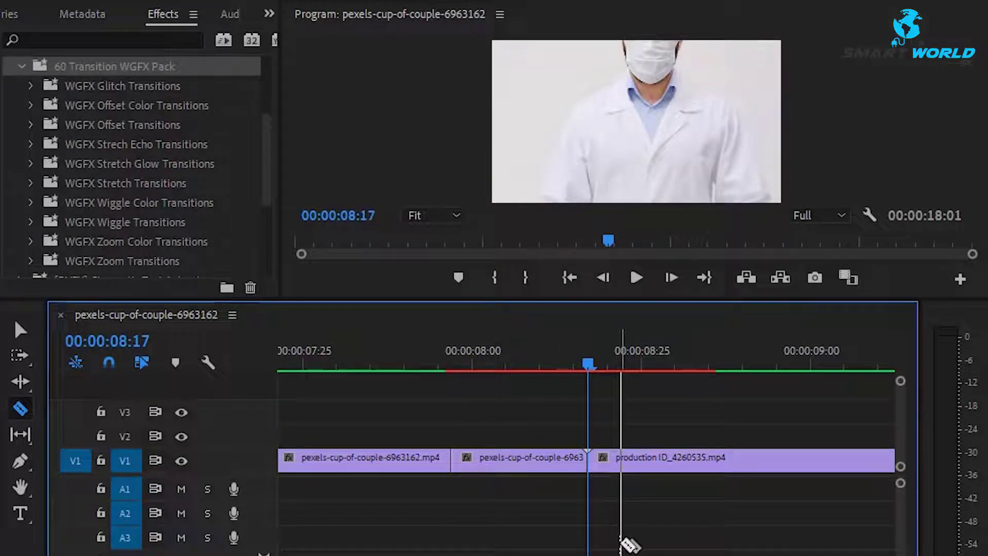
pyautogui.press('Right')
pyautogui.press('Right')
pyautogui.press('Right')
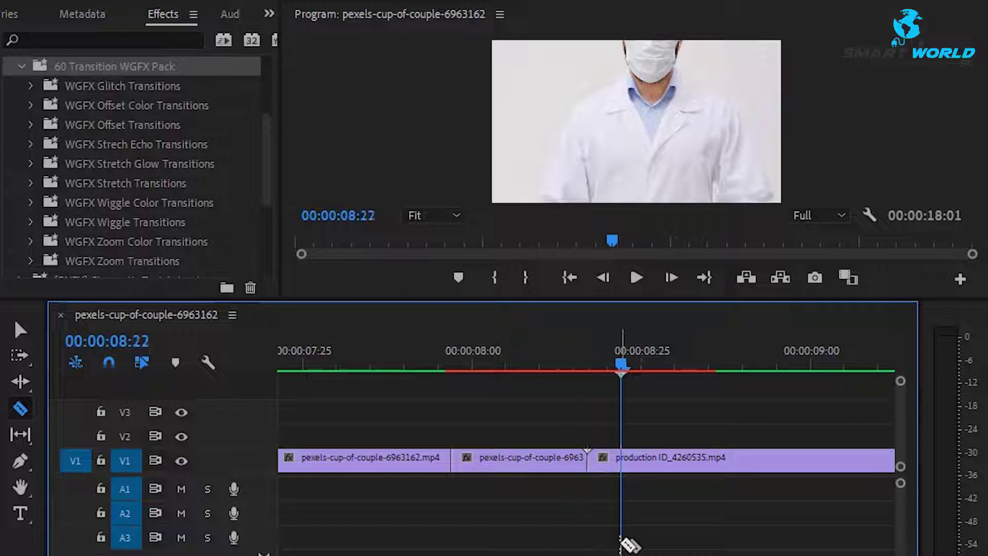
pyautogui.press('Right')
pyautogui.press('Right')
pyautogui.press('Right')
pyautogui.press('Right')
pyautogui.press('Right')
pyautogui.press('Right')
pyautogui.press('Right')
pyautogui.press('Right')
pyautogui.press('Right')
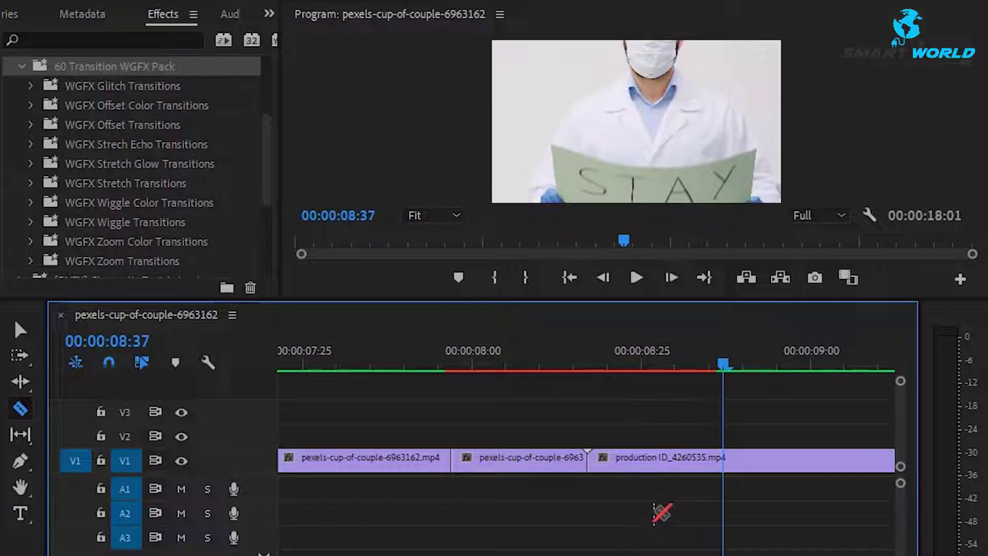
pyautogui.click(726, 460)
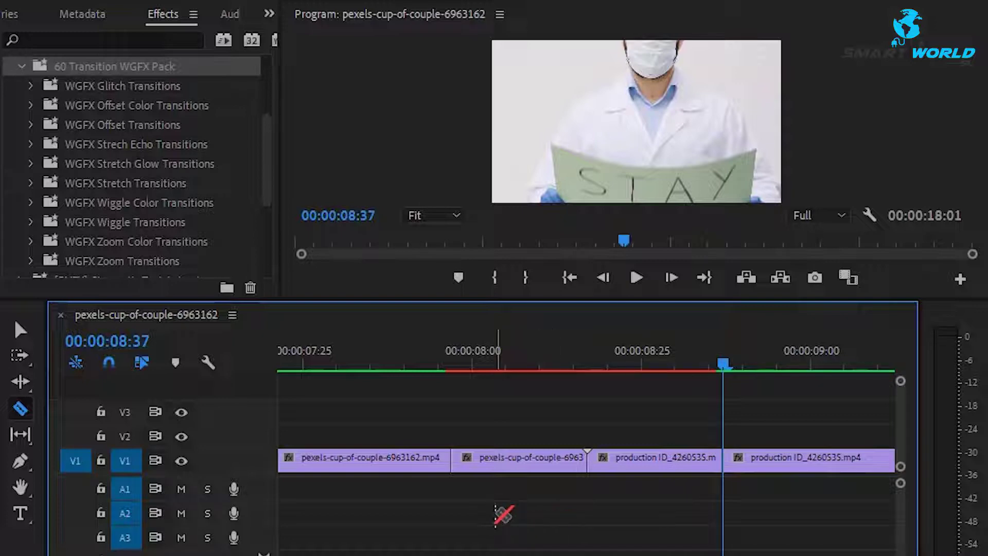
pyautogui.press('v')
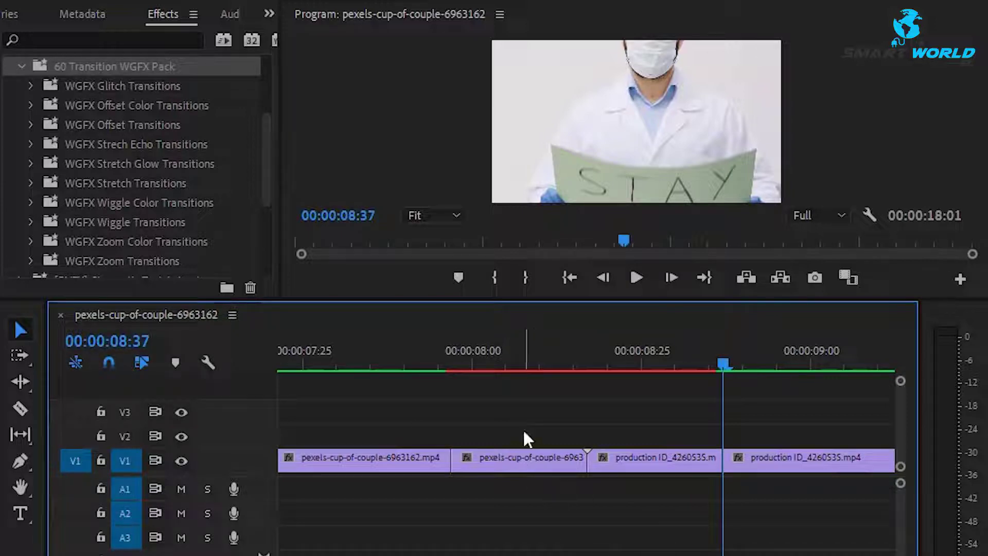
# Nest the two short middle pieces on V1, keeping the default name Nested Sequence 03
pyautogui.moveTo(524, 434); pyautogui.dragTo(657, 484)
pyautogui.rightClick(628, 467)
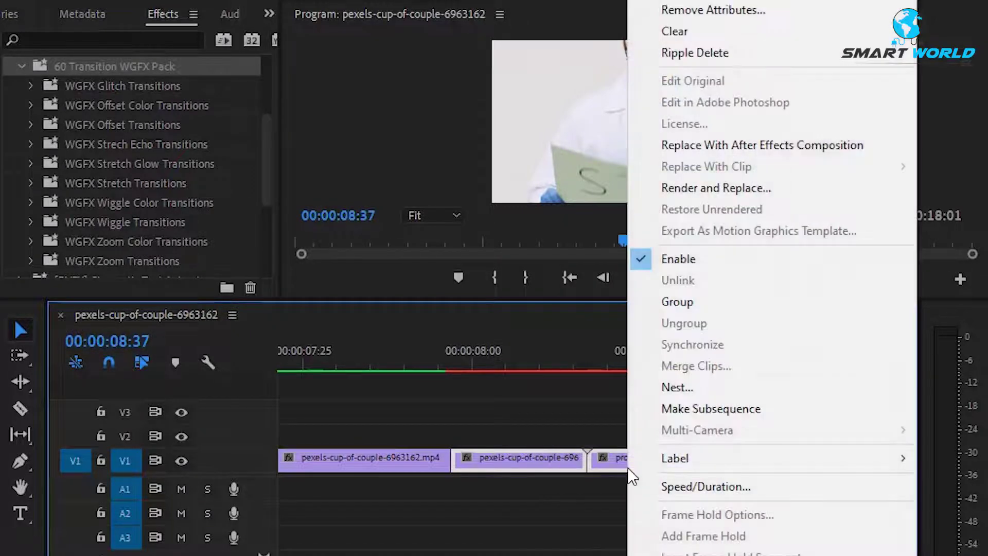
pyautogui.click(709, 387)
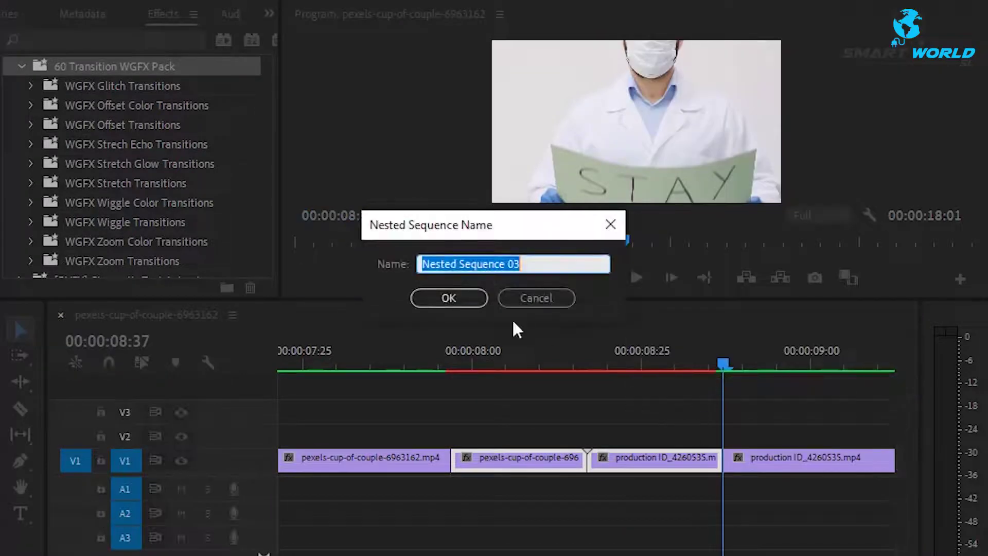
pyautogui.click(451, 297)
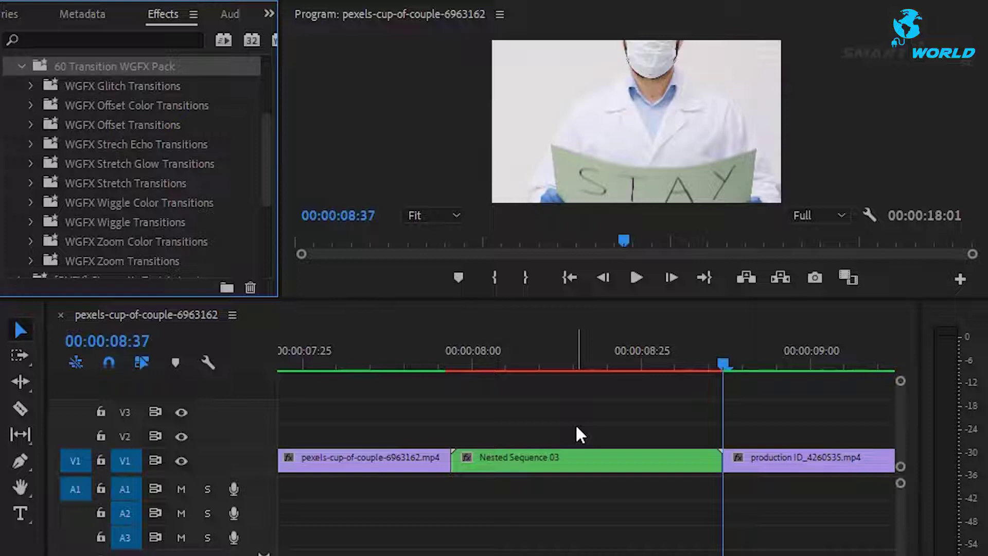
pyautogui.click(31, 85)
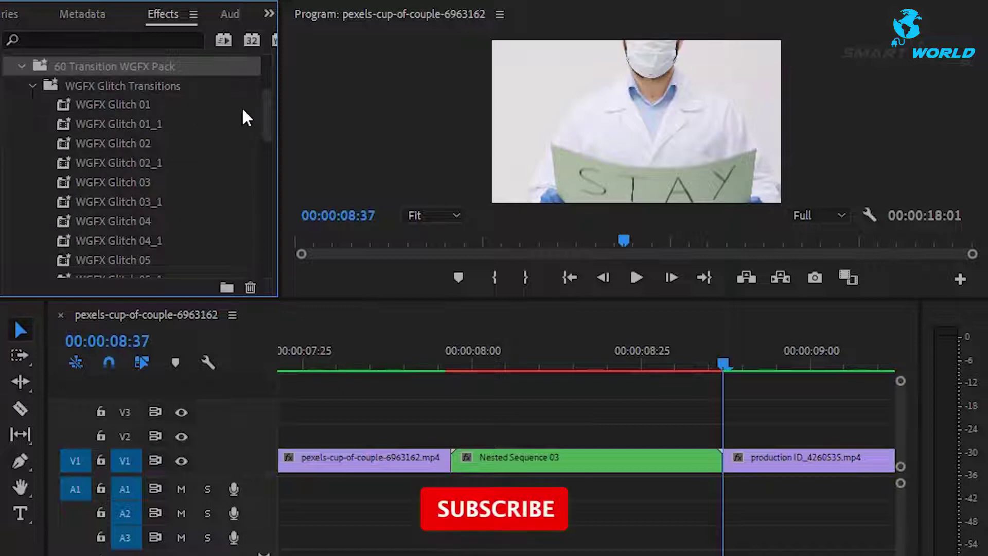
# Drop WGFX Glitch 01 from WGFX Glitch Transitions onto Nested Sequence 03, then zoom out
pyautogui.moveTo(266, 106)
pyautogui.mouseDown()
pyautogui.moveTo(272, 137)
pyautogui.moveTo(273, 114)
pyautogui.mouseUp()
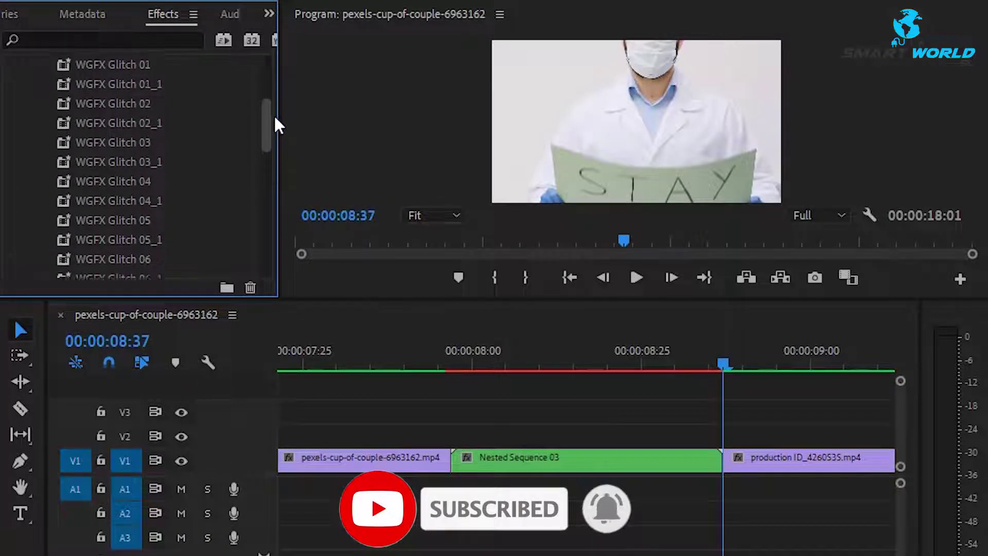
pyautogui.click(125, 78)
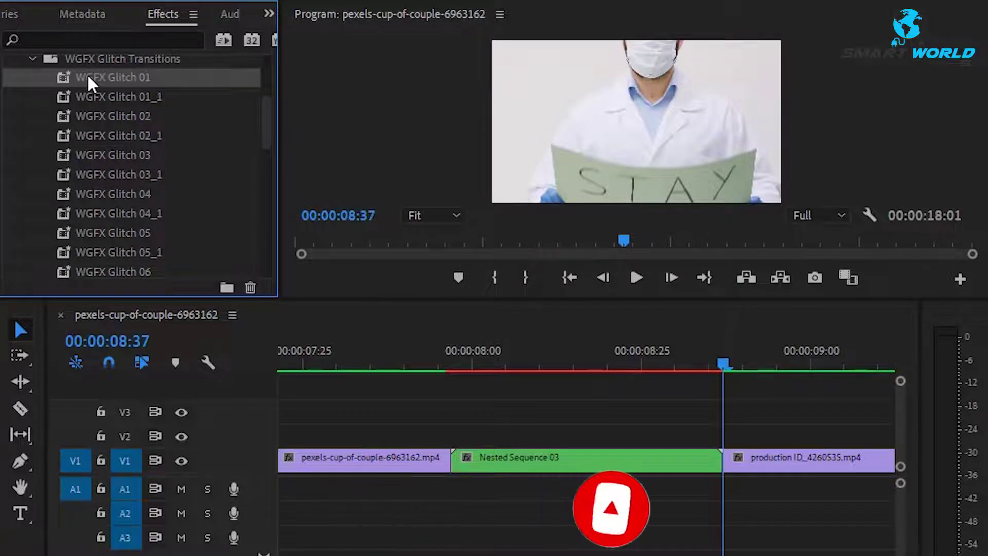
pyautogui.moveTo(72, 78)
pyautogui.mouseDown()
pyautogui.moveTo(107, 85)
pyautogui.moveTo(562, 460)
pyautogui.moveTo(553, 457)
pyautogui.mouseUp()
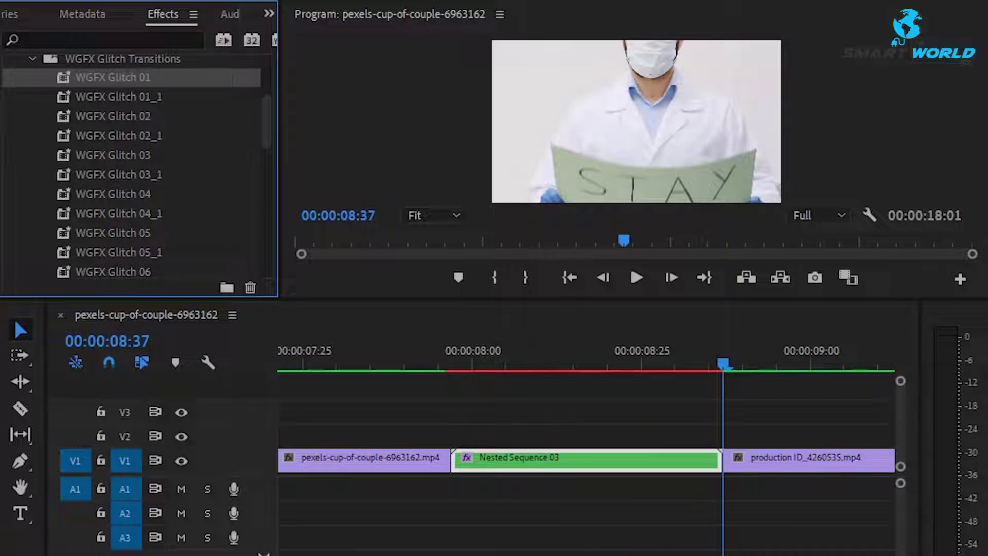
pyautogui.press('-')
pyautogui.press('-')
pyautogui.press('-')
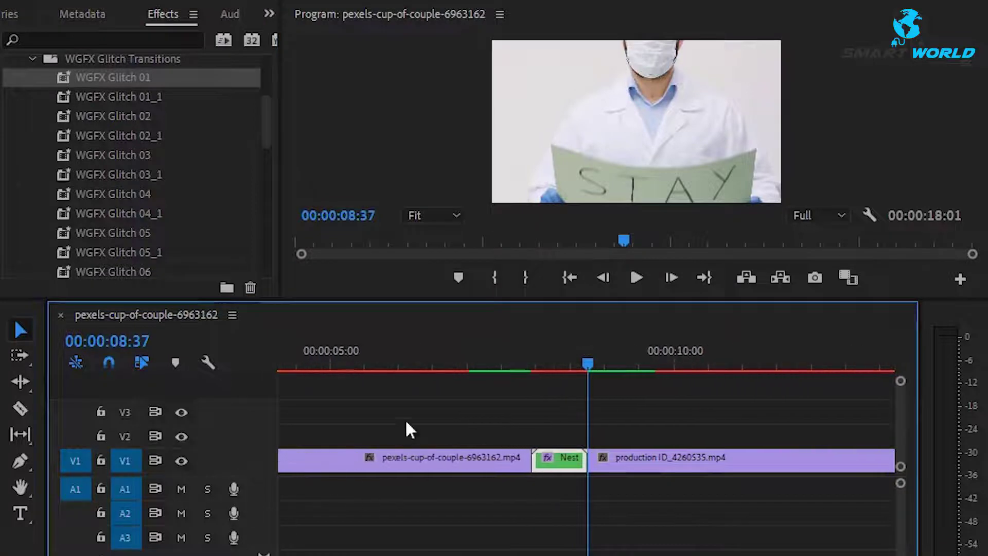
# Mark a range around the nested clip and play it in an enlarged preview
pyautogui.click(513, 350)
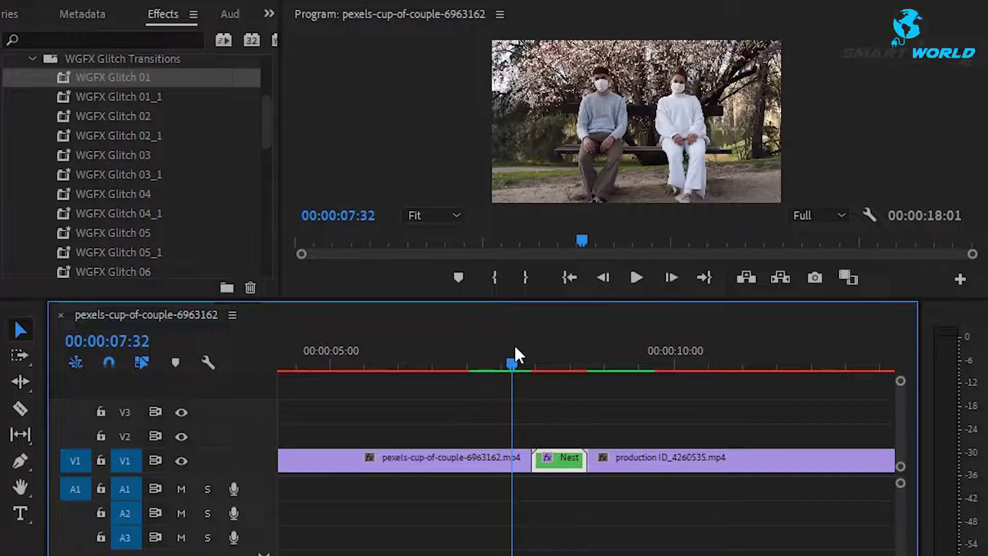
pyautogui.press('x')
pyautogui.moveTo(515, 355); pyautogui.dragTo(436, 357)
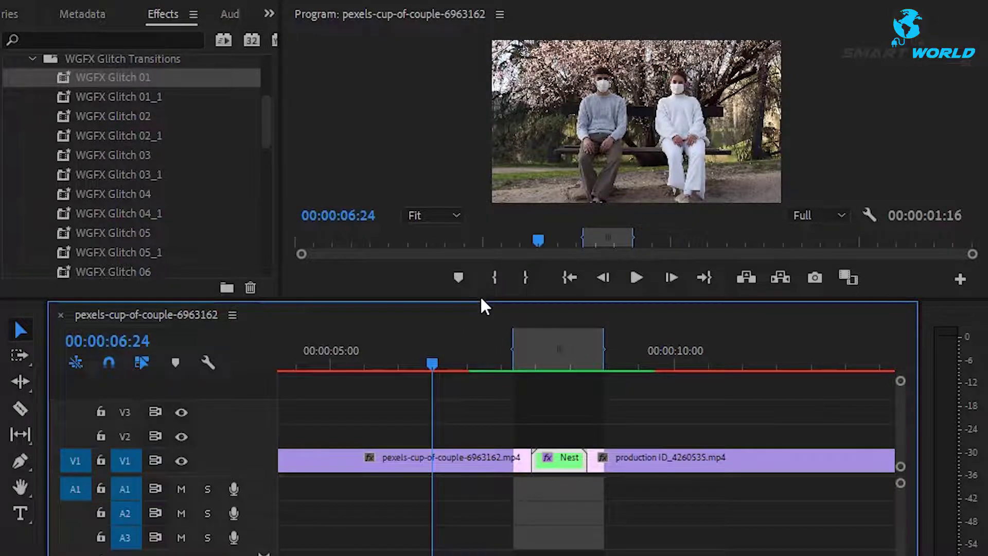
pyautogui.moveTo(480, 299); pyautogui.dragTo(442, 457)
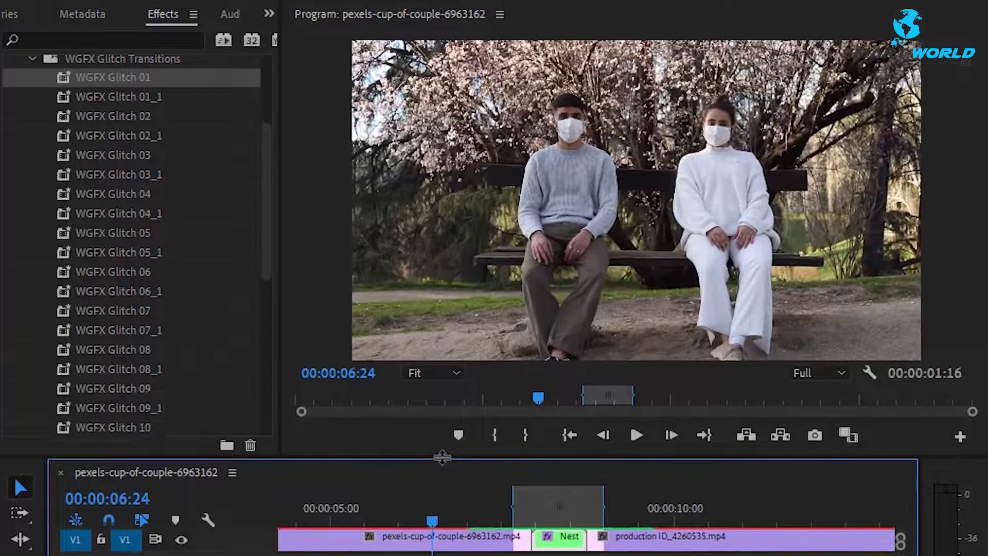
pyautogui.press('space')
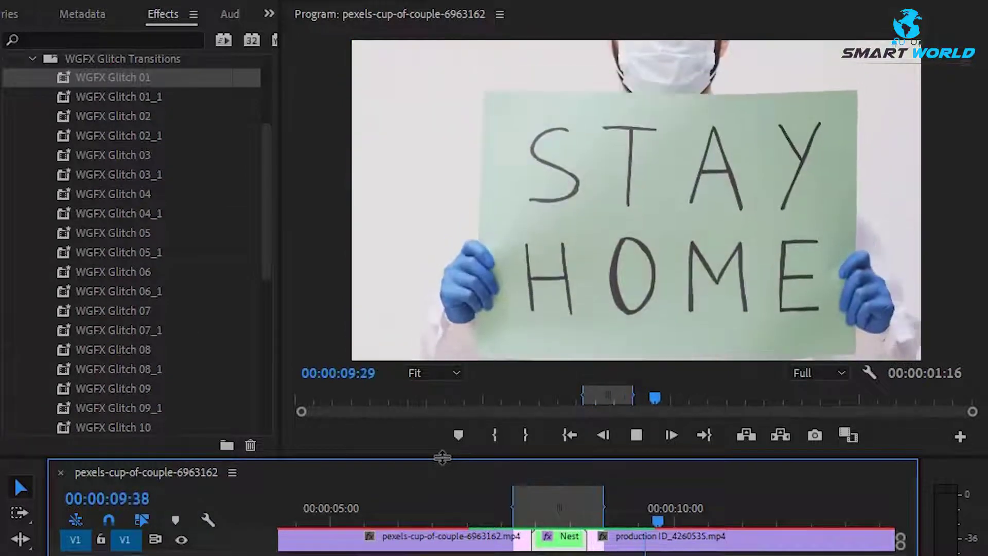
pyautogui.press('space')
pyautogui.moveTo(443, 457); pyautogui.dragTo(451, 301)
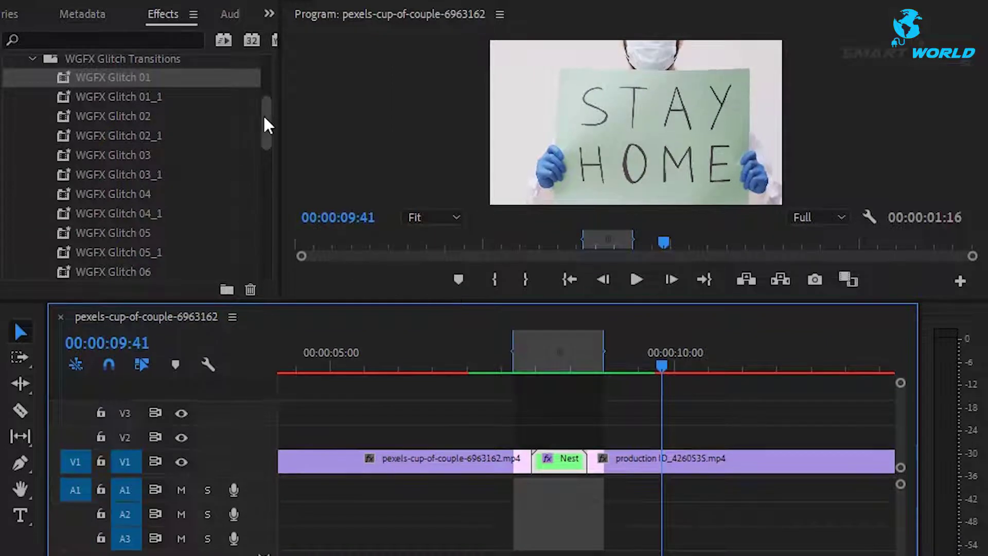
pyautogui.moveTo(264, 117)
pyautogui.mouseDown()
pyautogui.moveTo(264, 181)
pyautogui.moveTo(268, 118)
pyautogui.moveTo(269, 168)
pyautogui.moveTo(277, 142)
pyautogui.mouseUp()
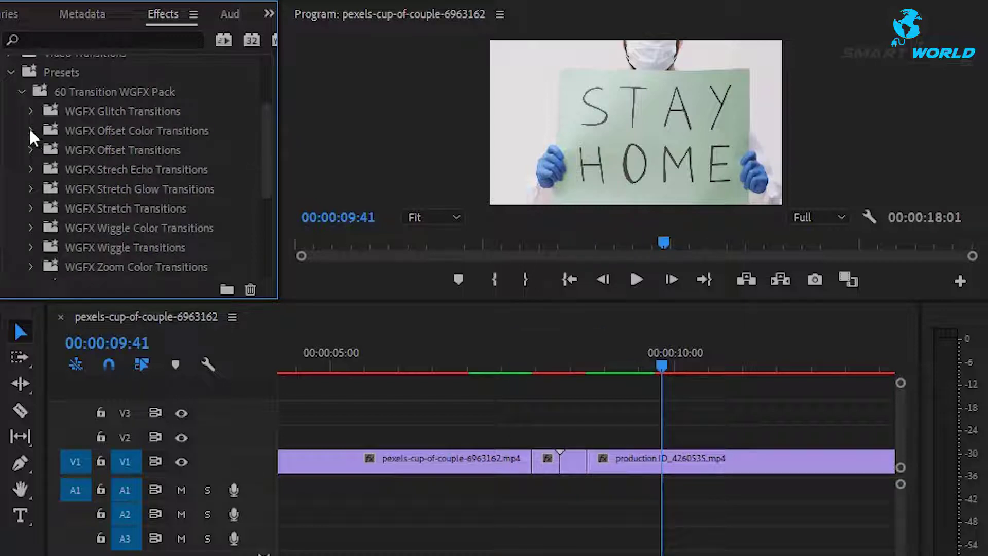
# Browse the Offset Color presets and apply a WGFX Strech Echo 02 preset to the cut
pyautogui.click(31, 131)
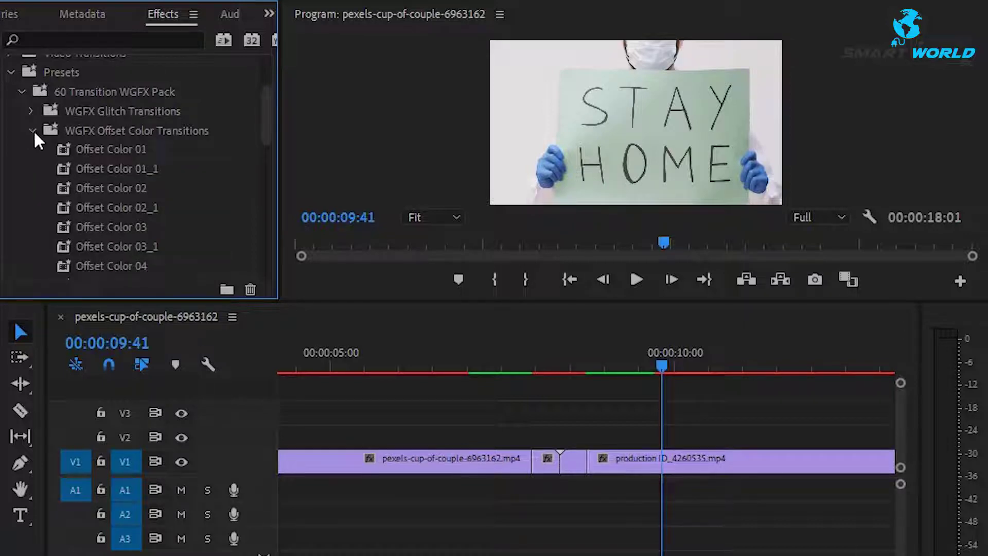
pyautogui.moveTo(267, 111); pyautogui.dragTo(266, 119)
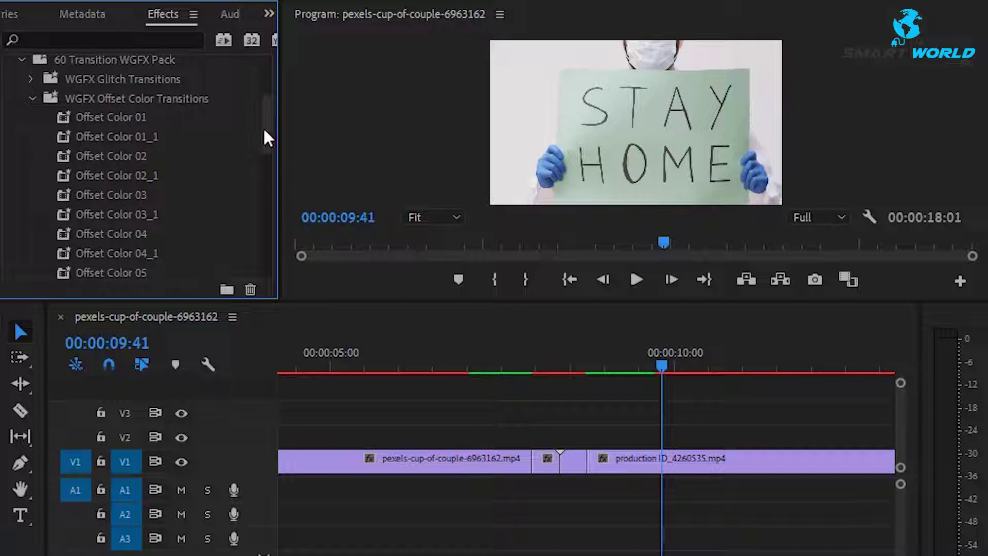
pyautogui.moveTo(270, 119); pyautogui.dragTo(270, 170)
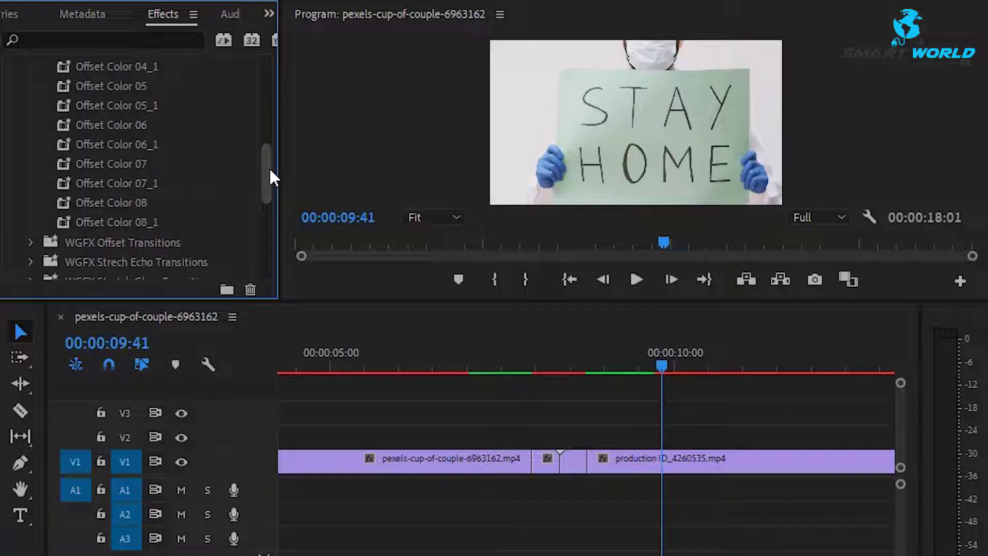
pyautogui.moveTo(270, 178); pyautogui.dragTo(269, 100)
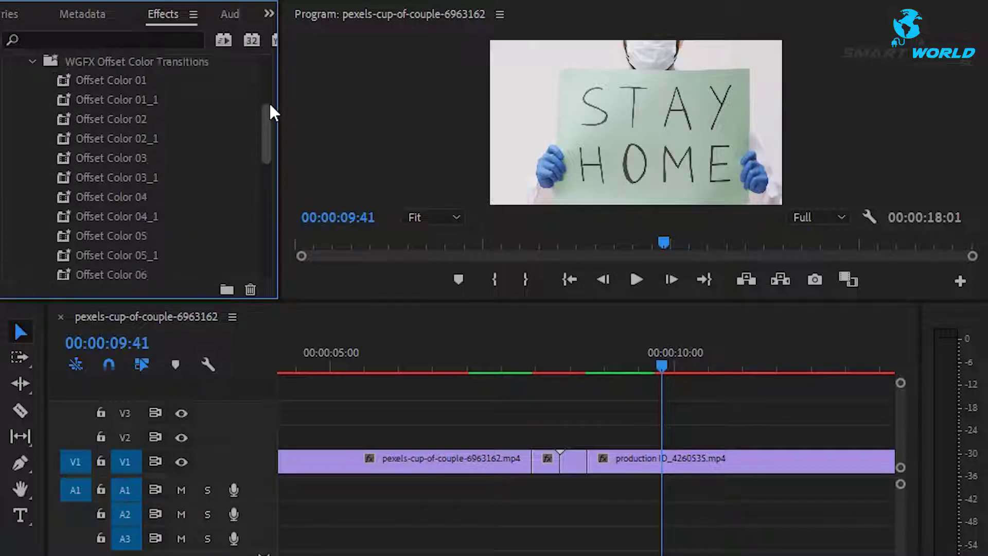
pyautogui.click(32, 135)
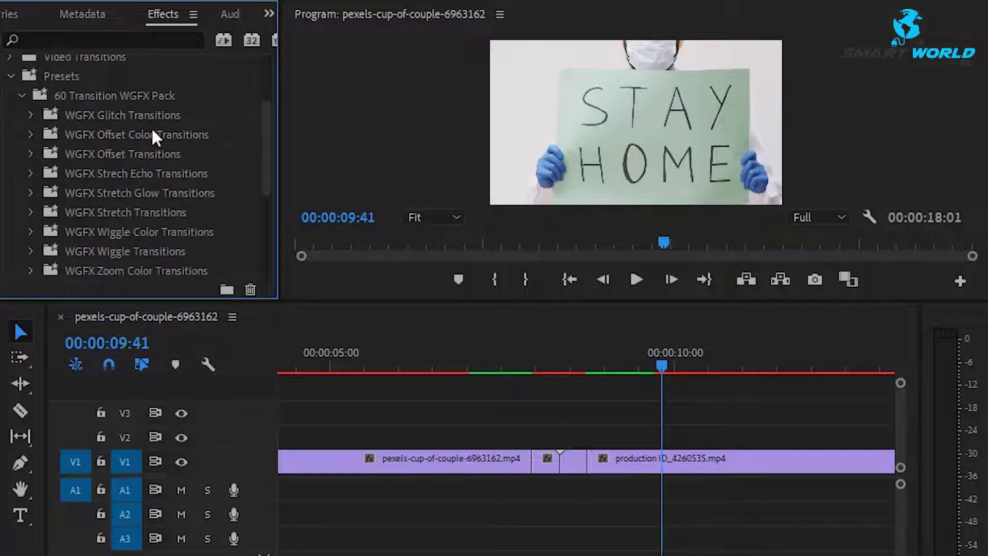
pyautogui.scroll(-1, 103, 149)
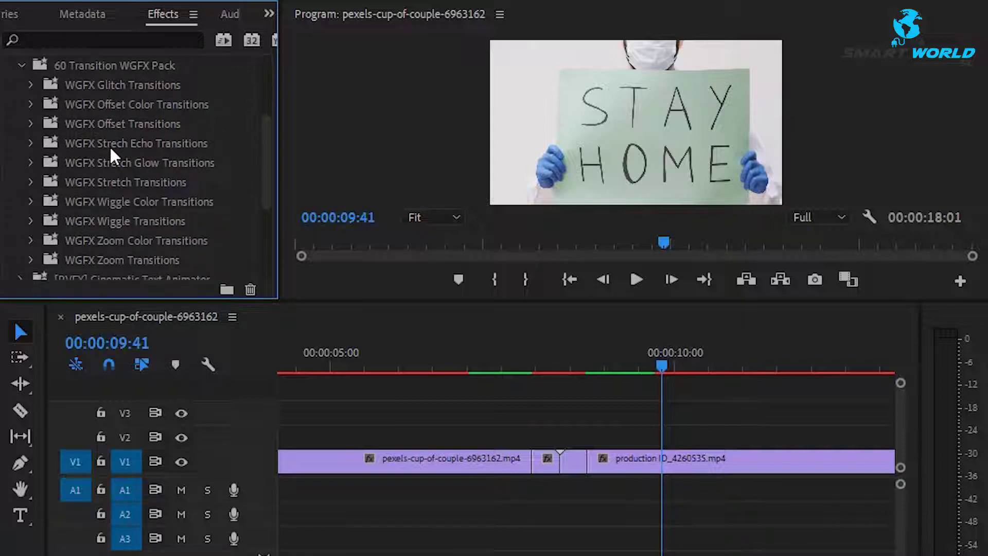
pyautogui.click(30, 142)
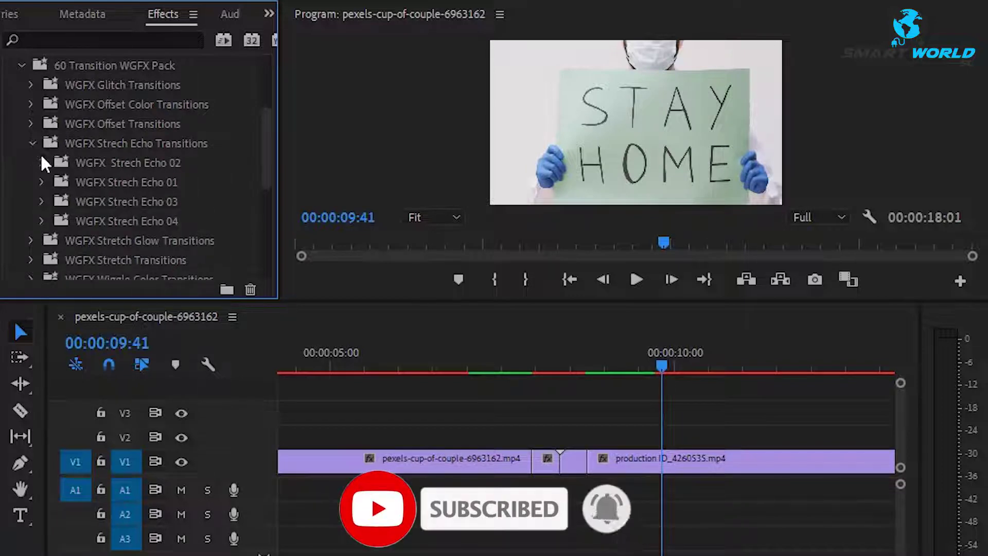
pyautogui.click(41, 161)
pyautogui.scroll(-1, 260, 144)
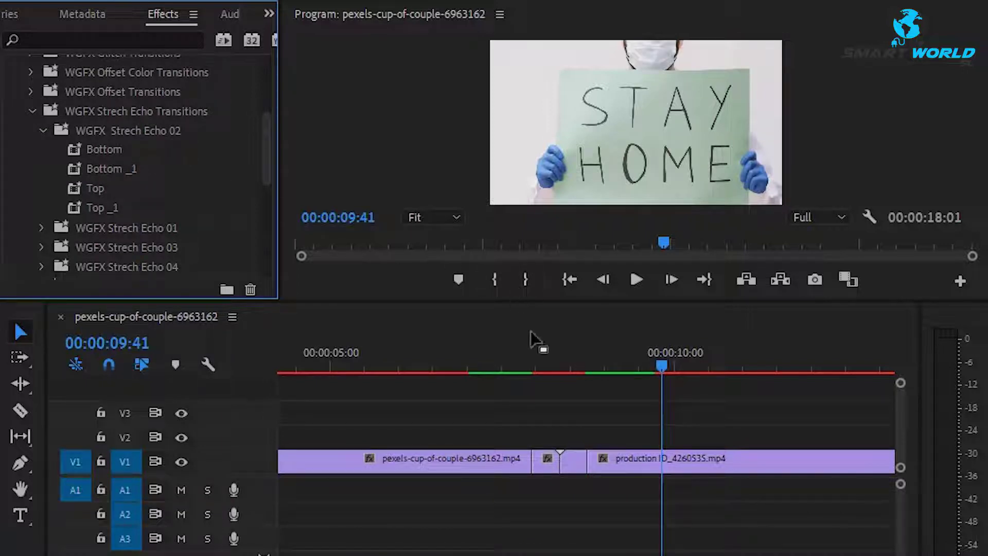
pyautogui.moveTo(532, 334); pyautogui.dragTo(565, 466)
# Nest the small clip at the cut into Nested Sequence 04
pyautogui.click(546, 458)
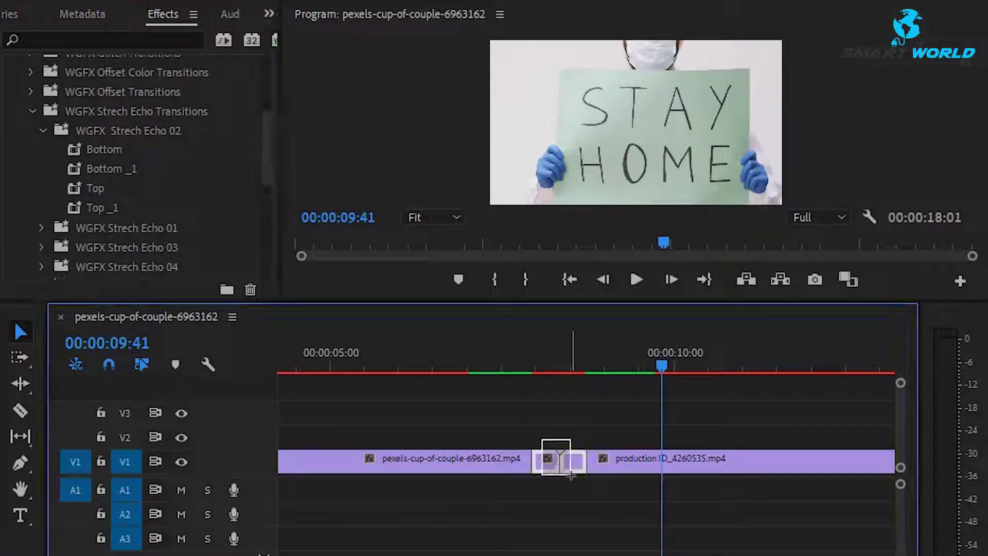
pyautogui.rightClick(572, 466)
pyautogui.click(609, 388)
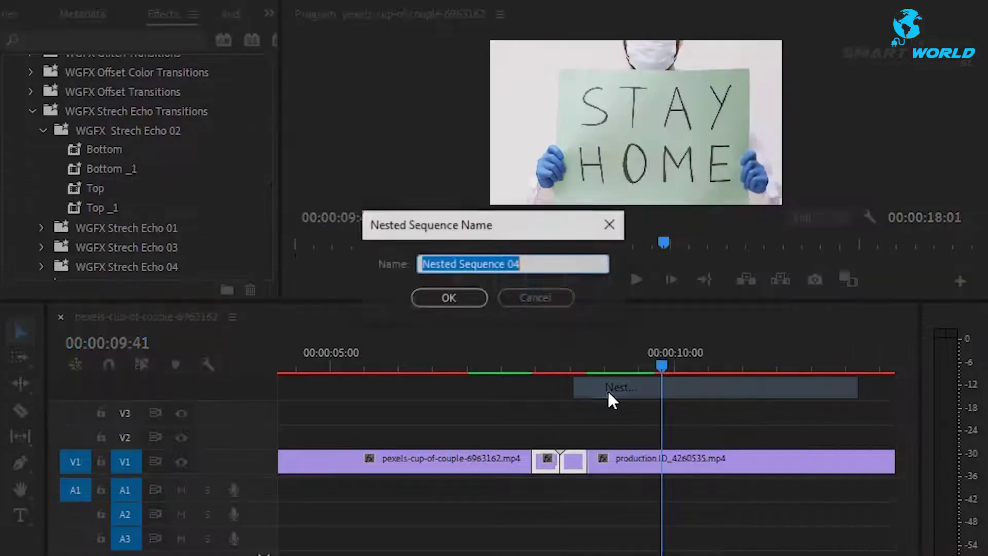
pyautogui.click(447, 302)
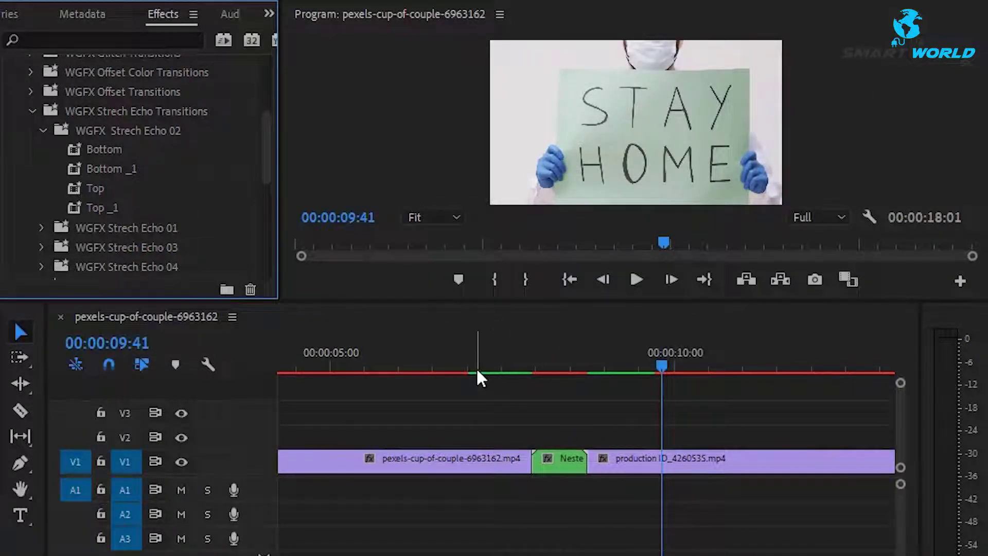
# Create a 1920x1080 Adjustment Layer in the Project panel and trim it on V2 over the nested clip
pyautogui.click(267, 14)
pyautogui.click(321, 37)
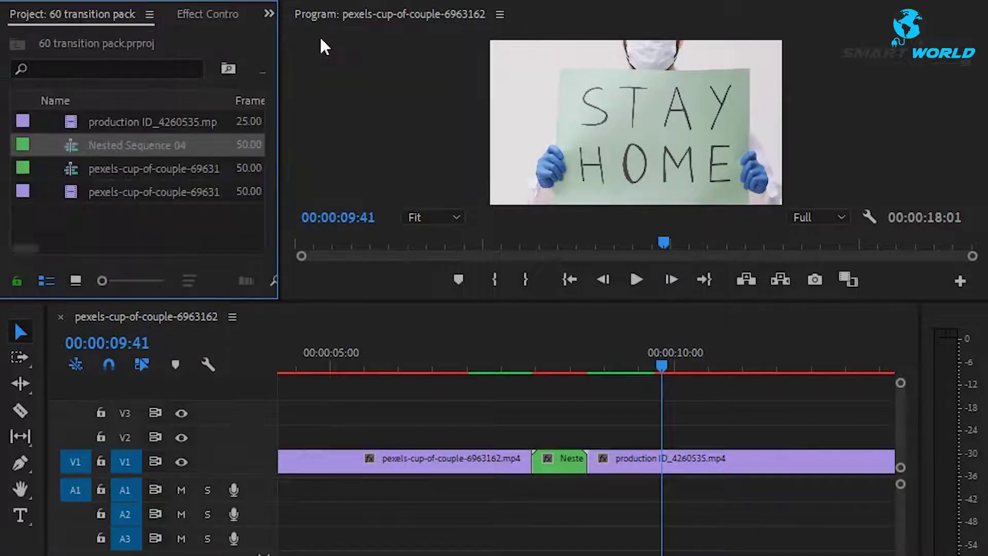
pyautogui.rightClick(146, 221)
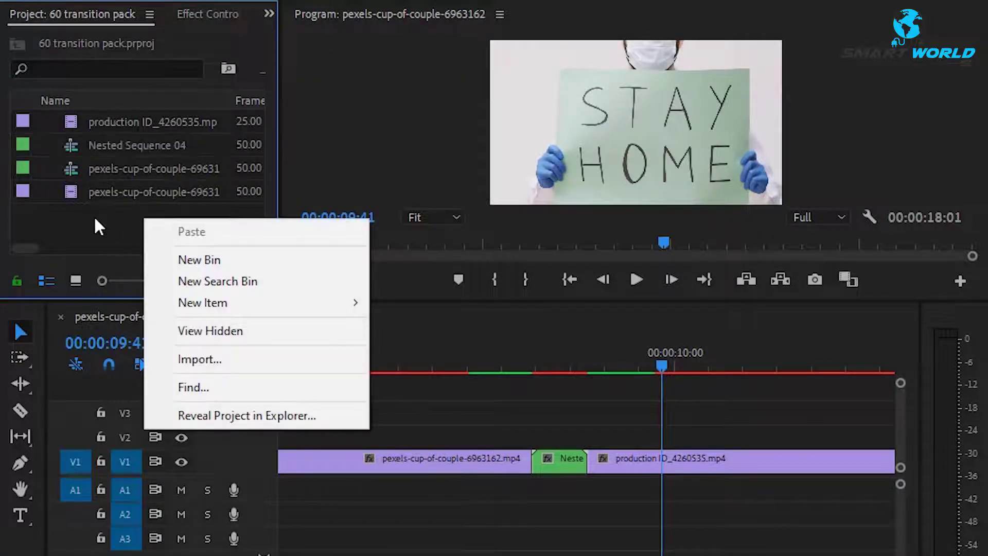
pyautogui.click(95, 223)
pyautogui.rightClick(148, 218)
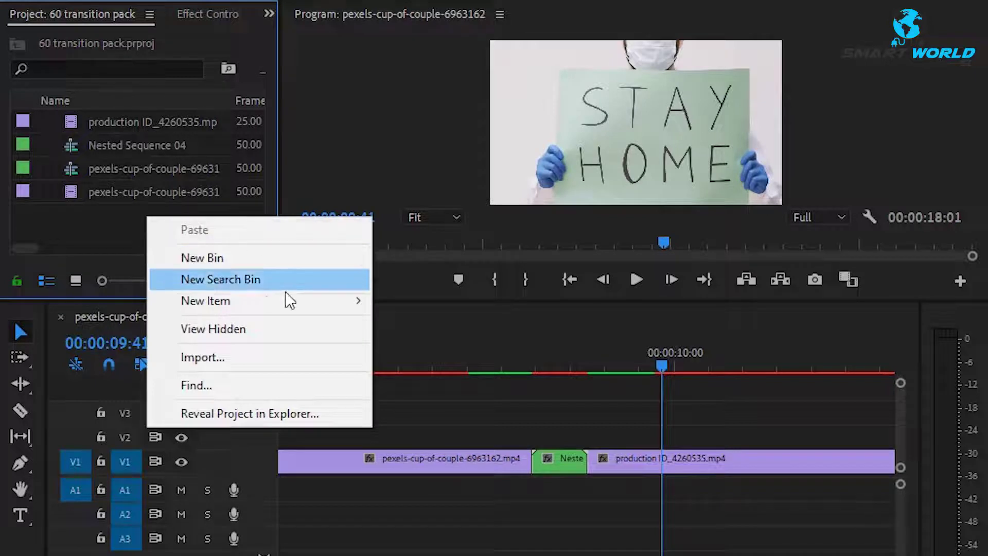
pyautogui.moveTo(299, 299)
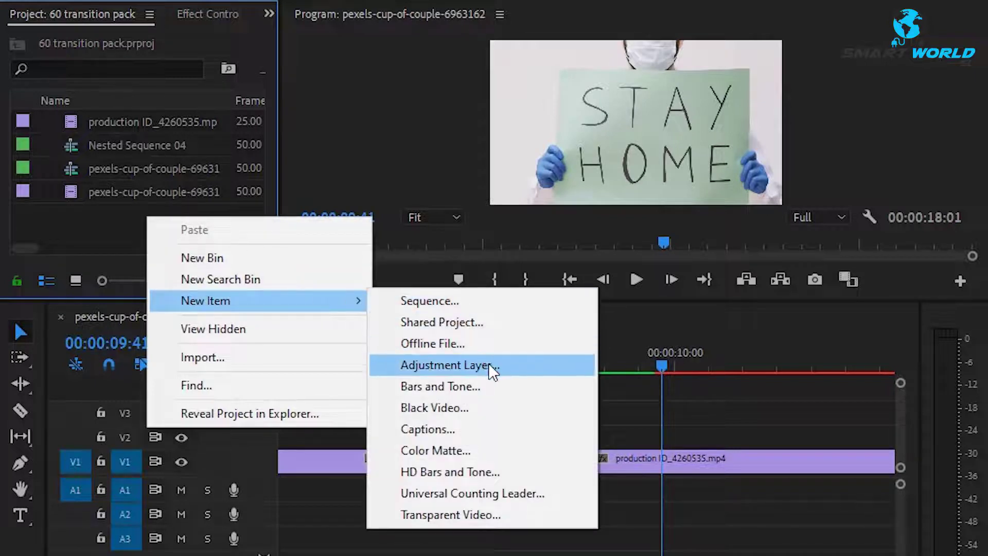
pyautogui.click(493, 365)
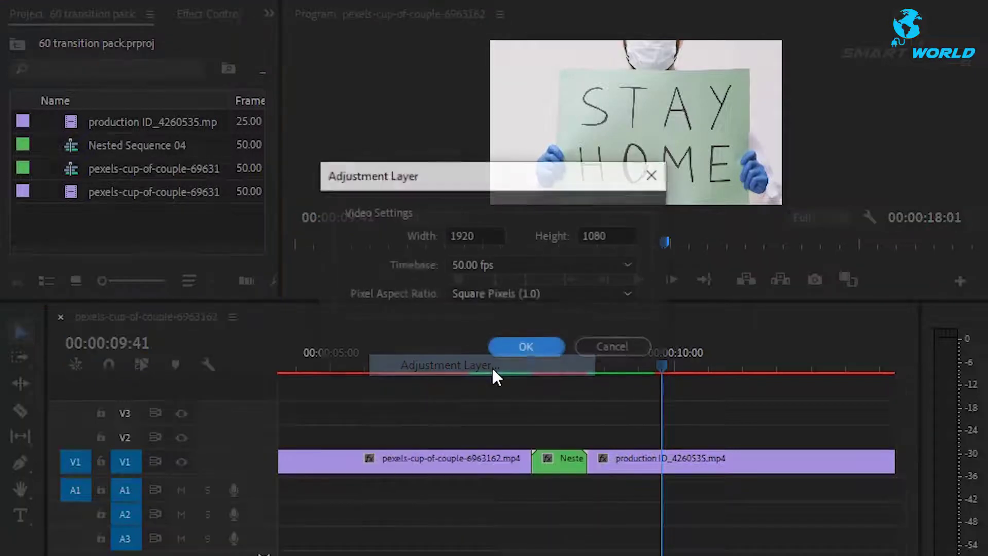
pyautogui.click(530, 346)
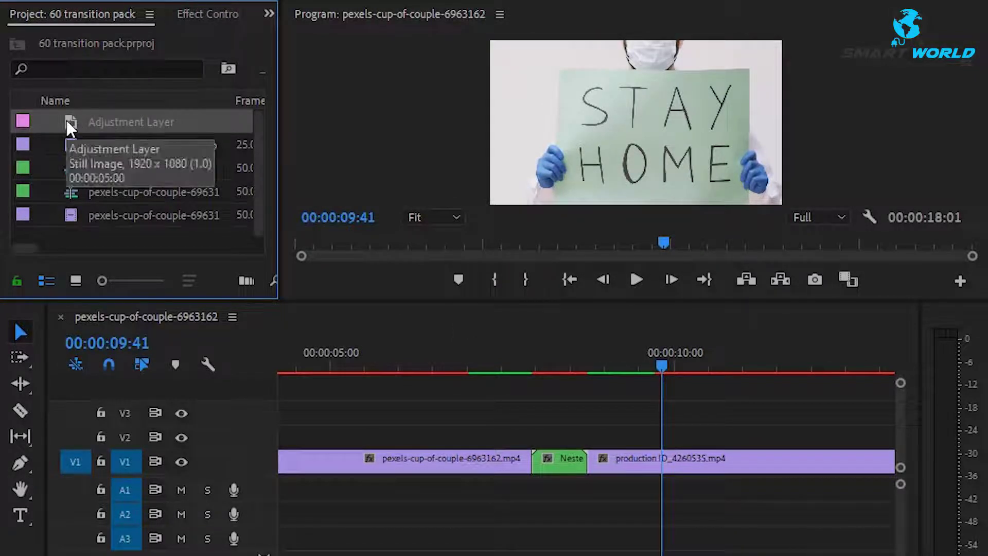
pyautogui.moveTo(67, 119); pyautogui.dragTo(538, 437)
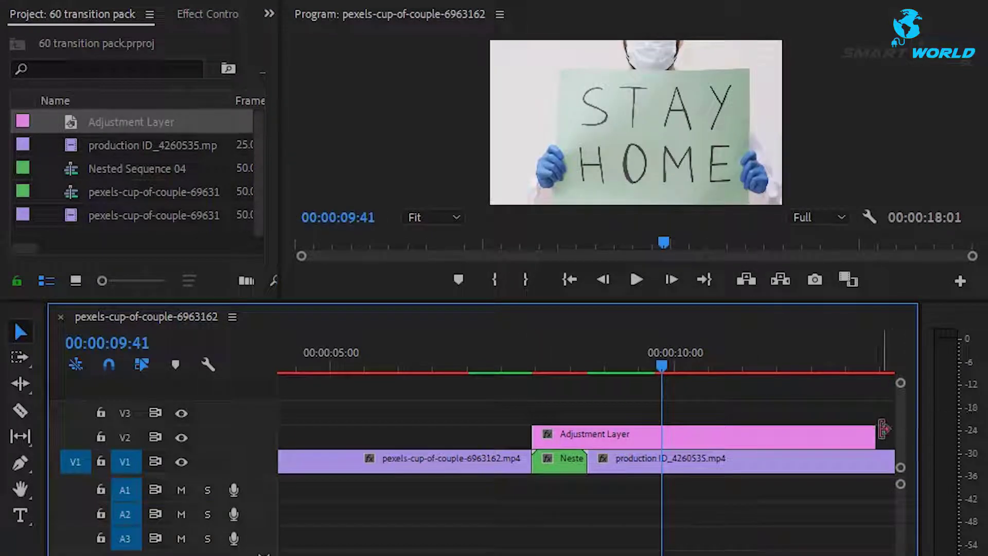
pyautogui.moveTo(874, 435); pyautogui.dragTo(587, 434)
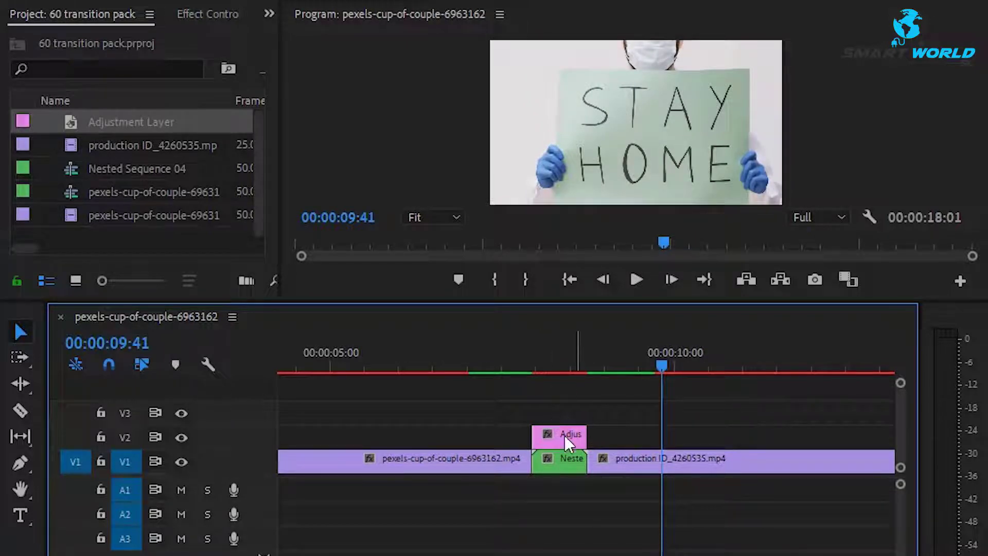
# Copy the trimmed V2 adjustment layer onto V3 above it and show the Effects panel
pyautogui.click(567, 439)
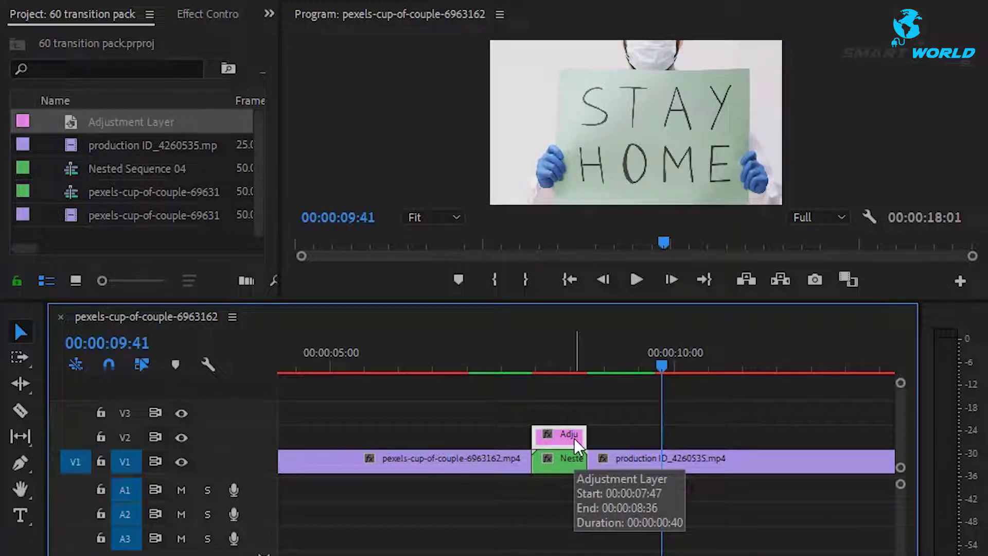
pyautogui.moveTo(573, 435); pyautogui.dragTo(572, 420)
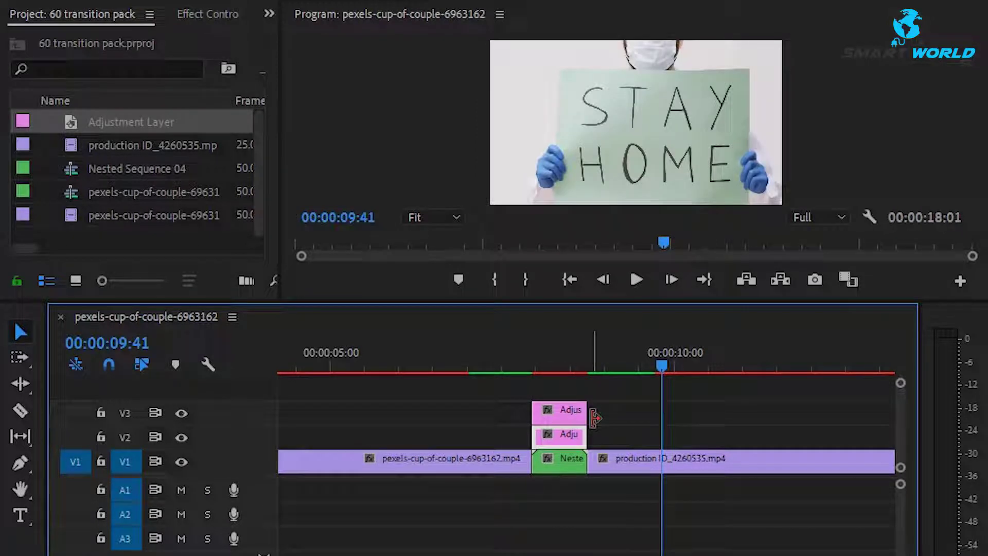
pyautogui.click(268, 13)
pyautogui.click(340, 123)
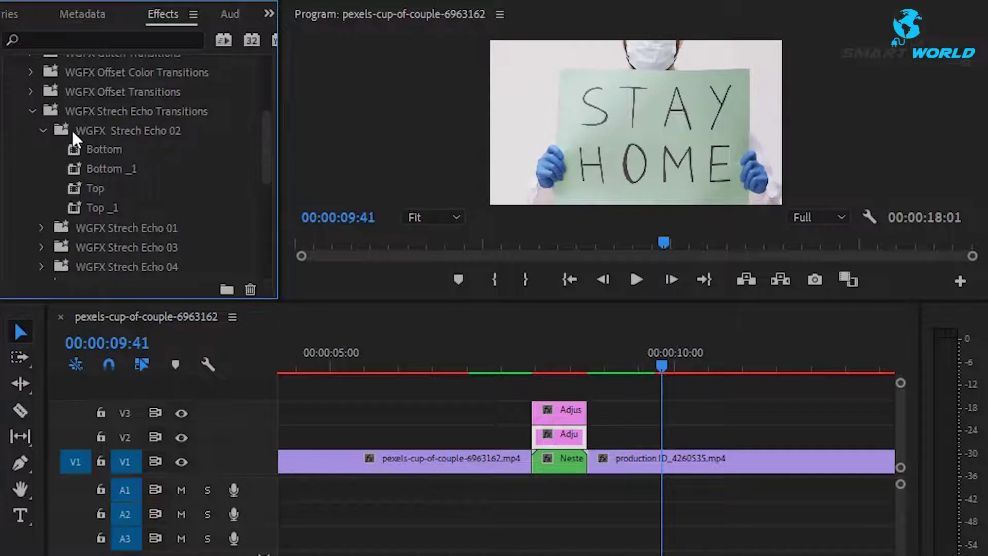
# Apply WGFX Strech Echo 02 Top to the V3 adjustment layer and Bottom to V2
pyautogui.click(100, 190)
pyautogui.moveTo(89, 186); pyautogui.dragTo(567, 414)
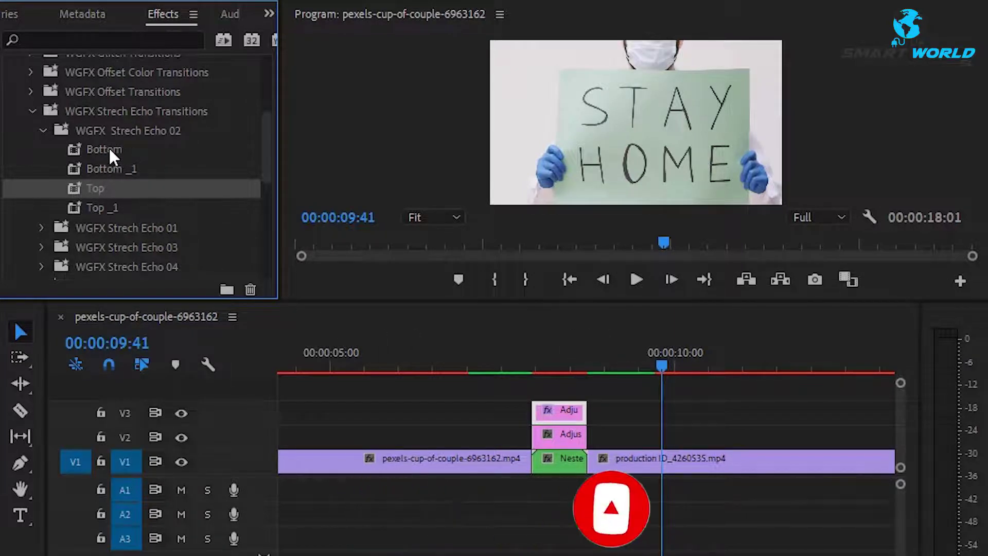
pyautogui.moveTo(109, 149); pyautogui.dragTo(376, 228)
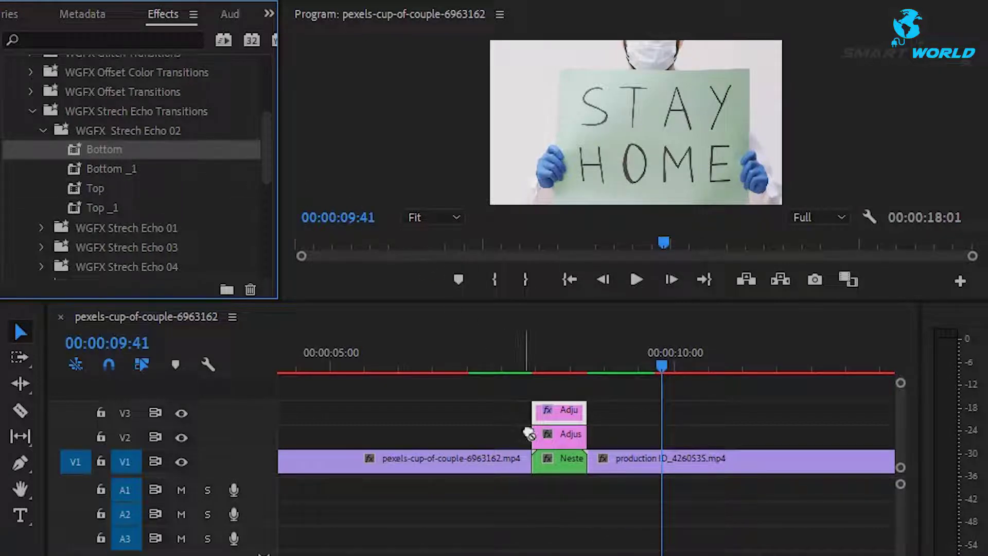
pyautogui.moveTo(376, 228); pyautogui.dragTo(557, 440)
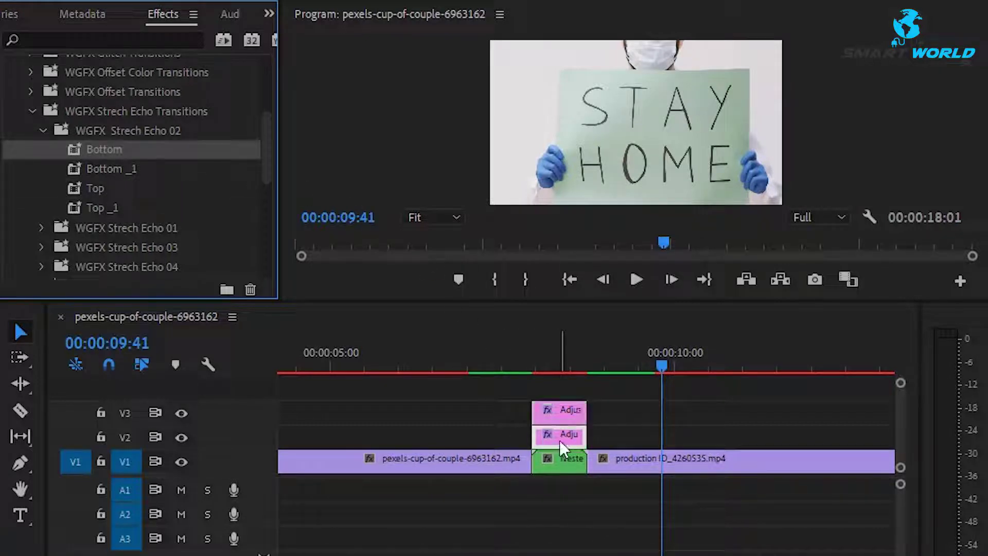
pyautogui.click(110, 189)
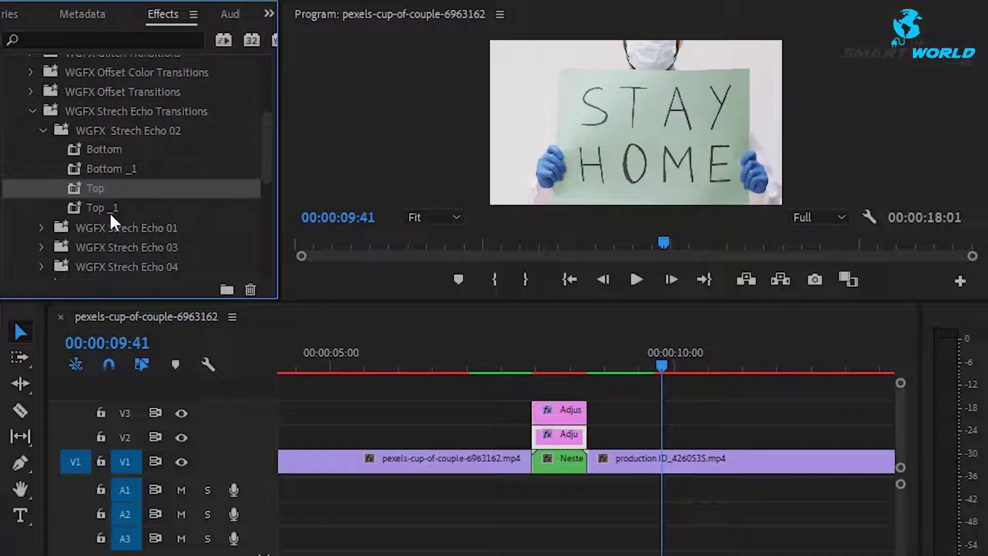
pyautogui.click(110, 206)
pyautogui.click(140, 172)
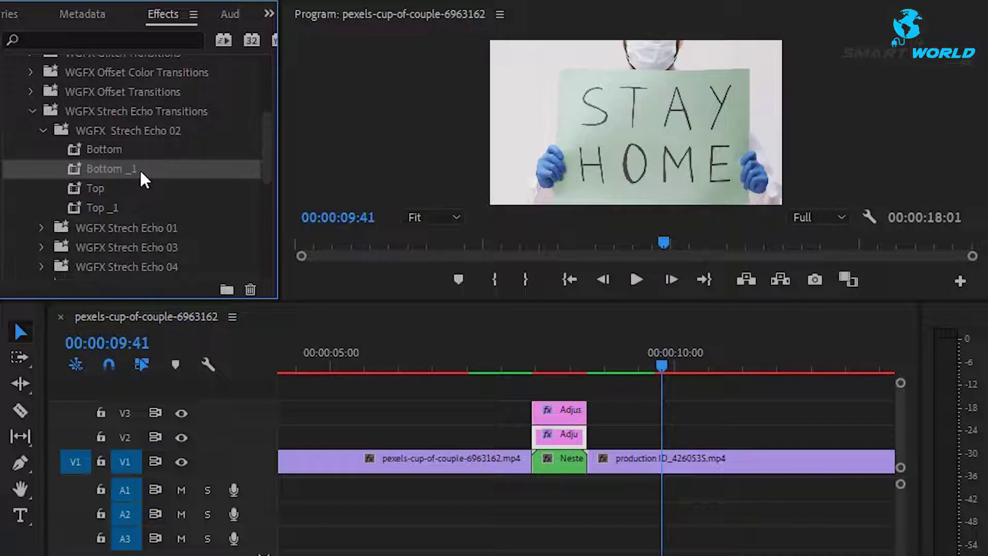
# Play the stretch-echo transition from just before the nested cut in an enlarged Program monitor
pyautogui.click(512, 364)
pyautogui.moveTo(483, 303); pyautogui.dragTo(484, 447)
pyautogui.press('space')
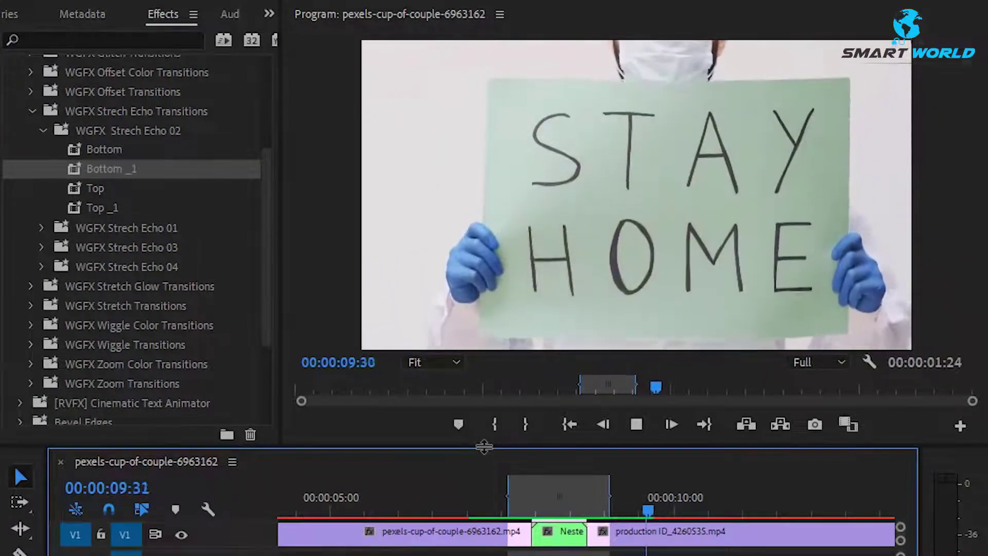
pyautogui.press('space')
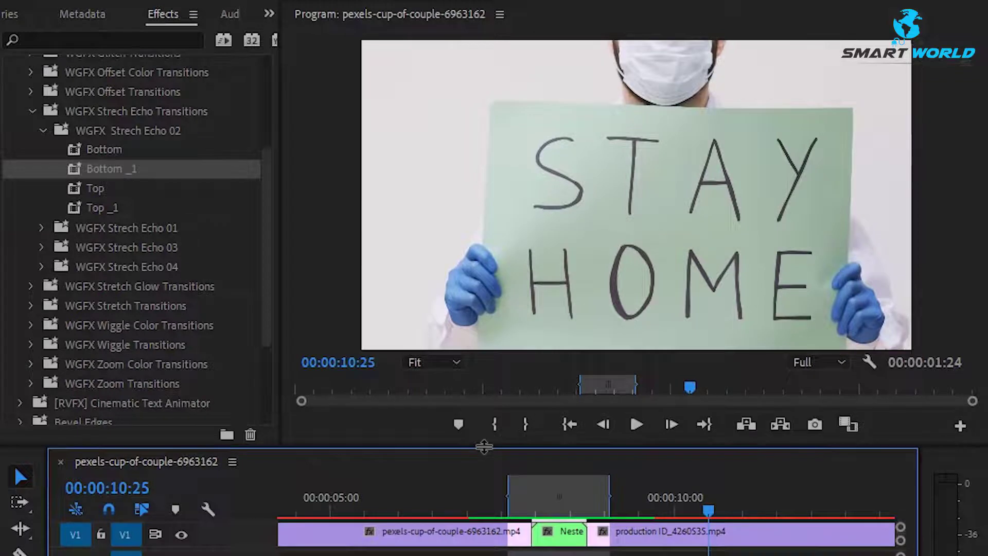
pyautogui.moveTo(484, 447); pyautogui.dragTo(505, 304)
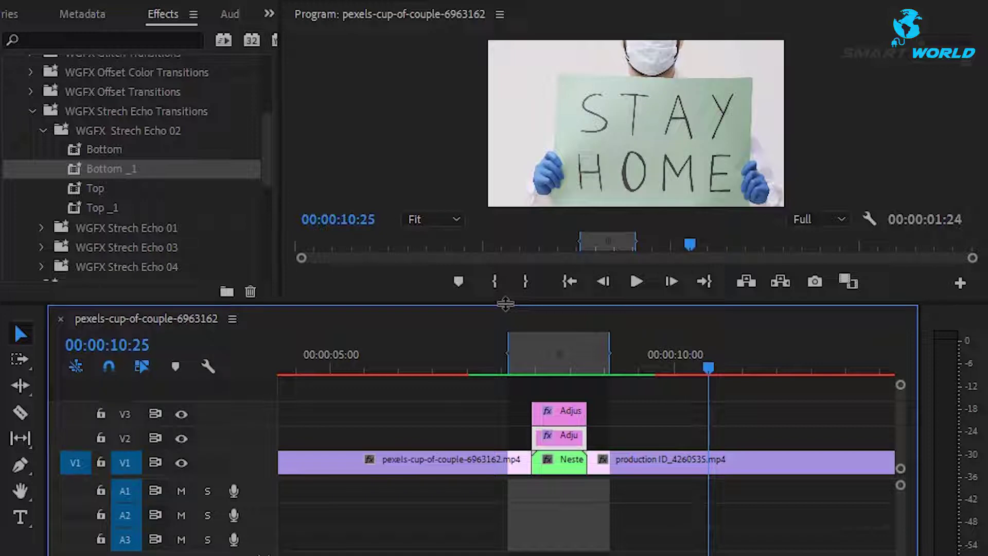
# Collapse the Strech Echo folders, browse Stretch Glow 01, then expand WGFX Offset Color Transitions
pyautogui.click(42, 130)
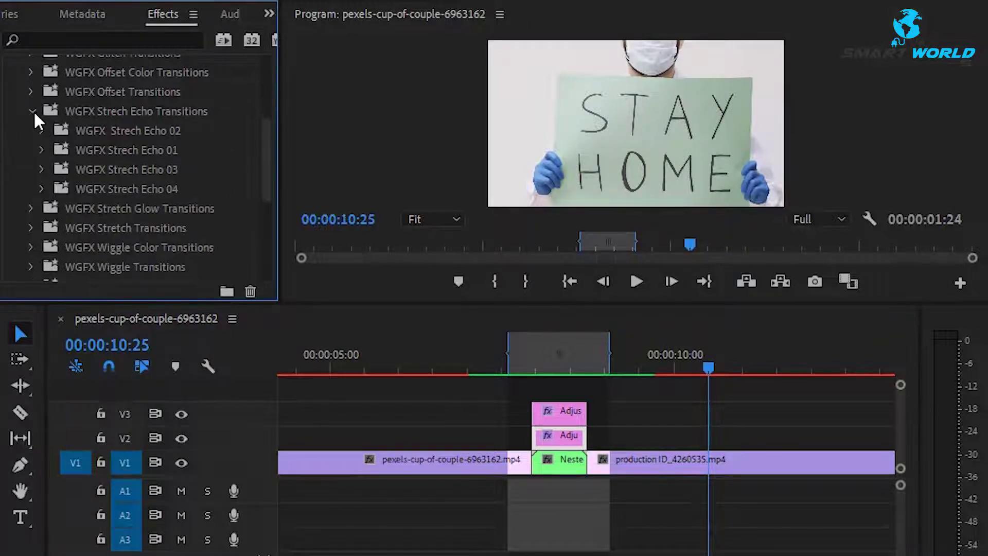
pyautogui.click(32, 111)
pyautogui.click(33, 130)
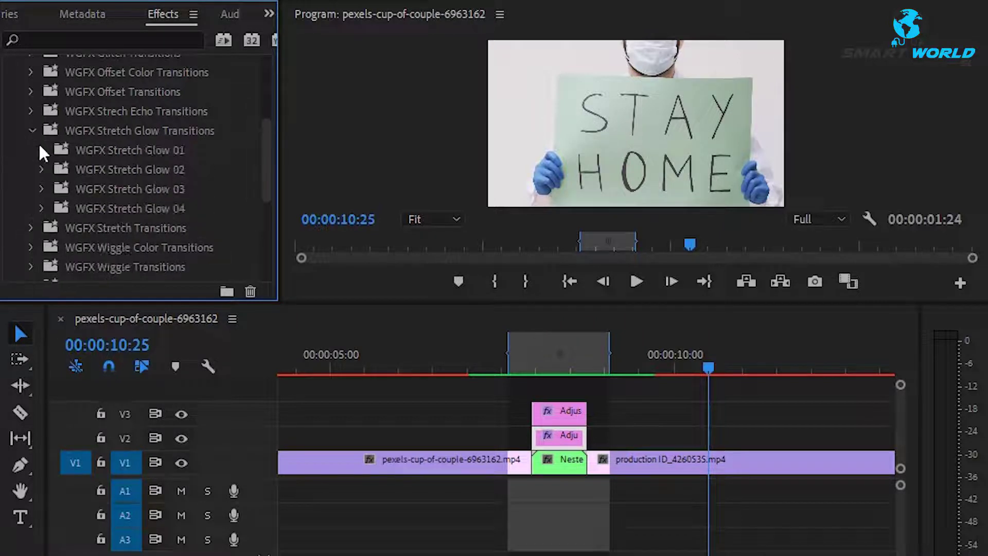
pyautogui.click(43, 149)
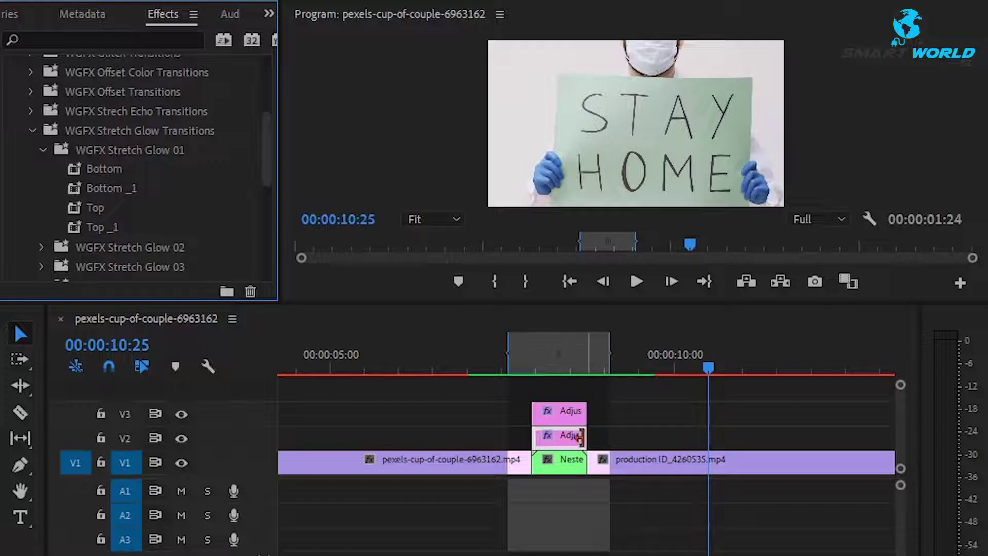
pyautogui.click(33, 130)
pyautogui.click(32, 126)
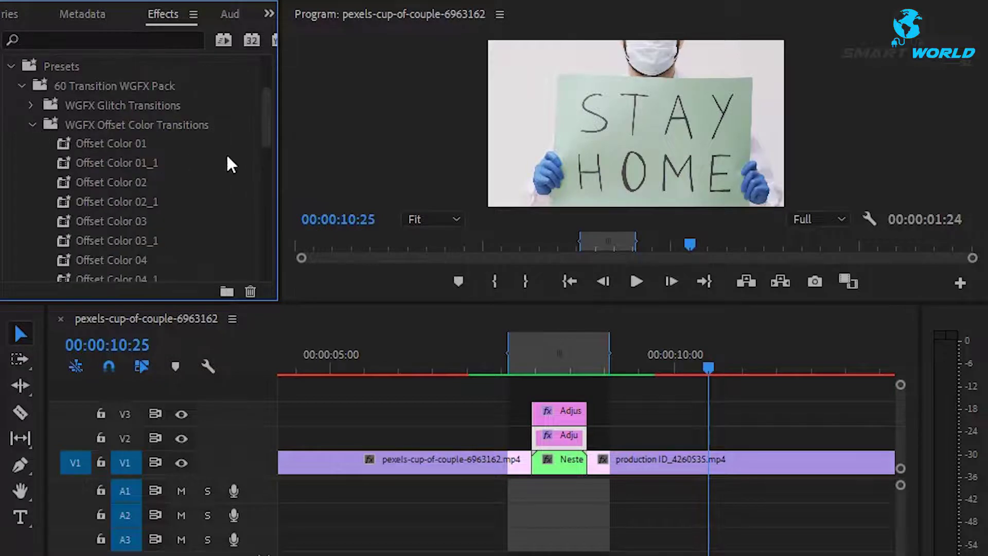